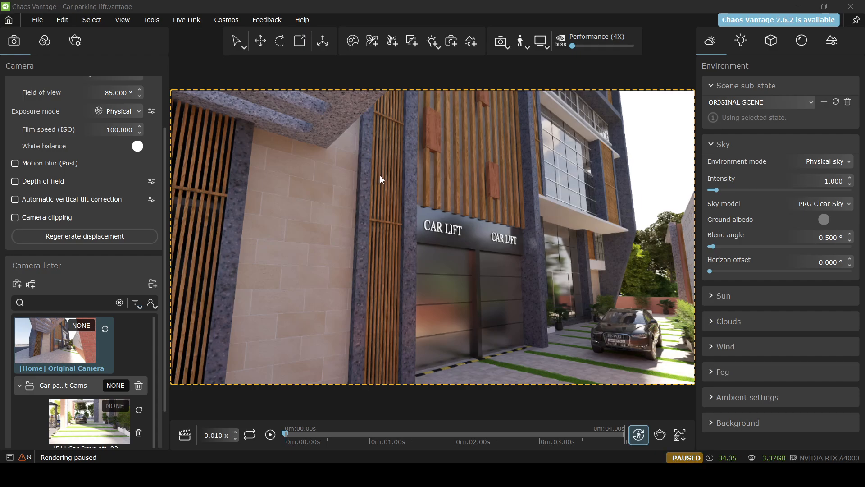
Open the File menu for the loaded Car parking lift scene
{"action": "left_click", "coordinate": [39, 20]}
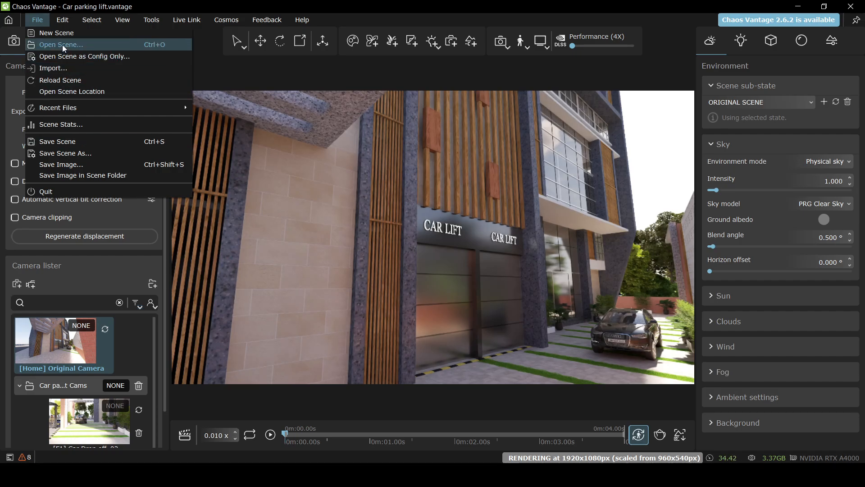
Browse the vantage files folder with Open Scene, then cancel without loading any file
{"action": "left_click", "coordinate": [93, 44]}
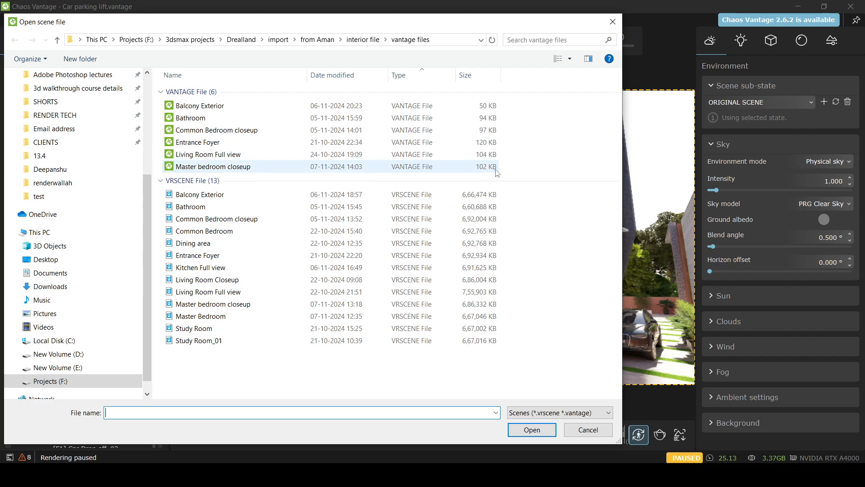
{"action": "left_click", "coordinate": [575, 431]}
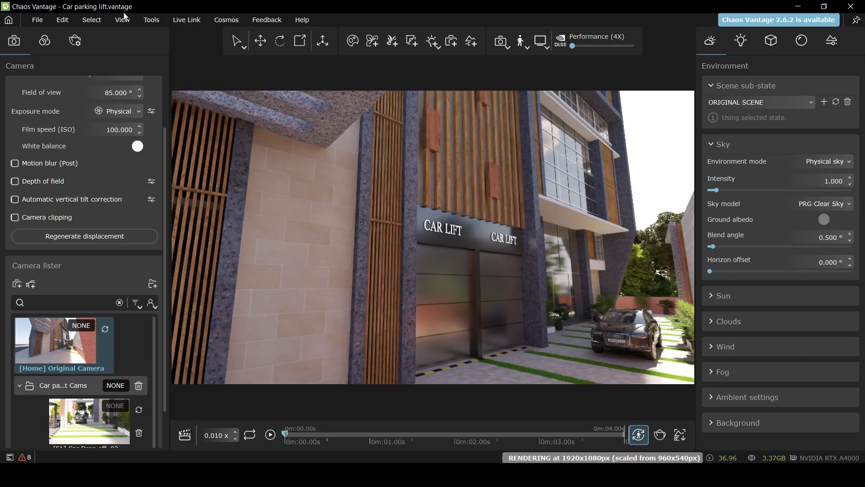
Save the Car parking lift scene with Save Scene, then dismiss the reopened File menu
{"action": "left_click", "coordinate": [36, 21]}
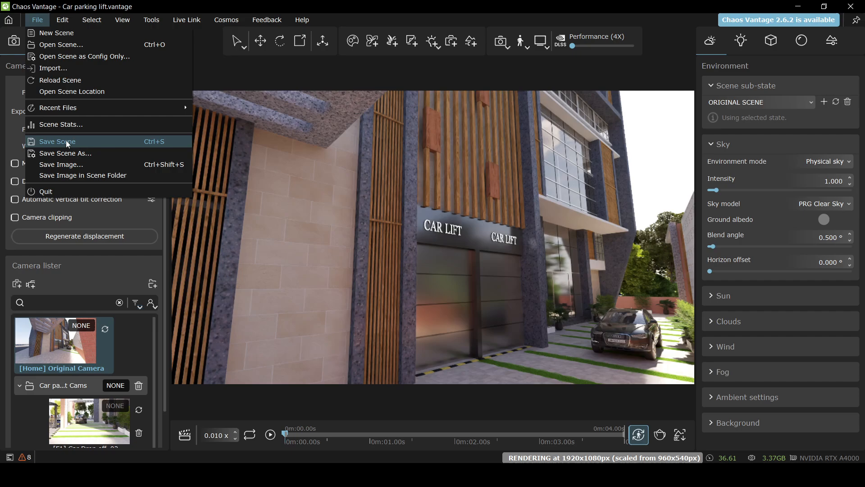
{"action": "left_click", "coordinate": [78, 141]}
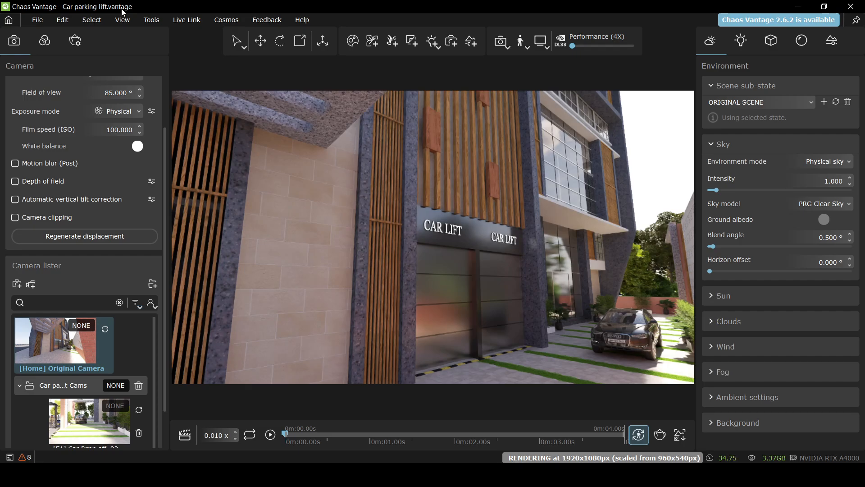
{"action": "left_click", "coordinate": [37, 21]}
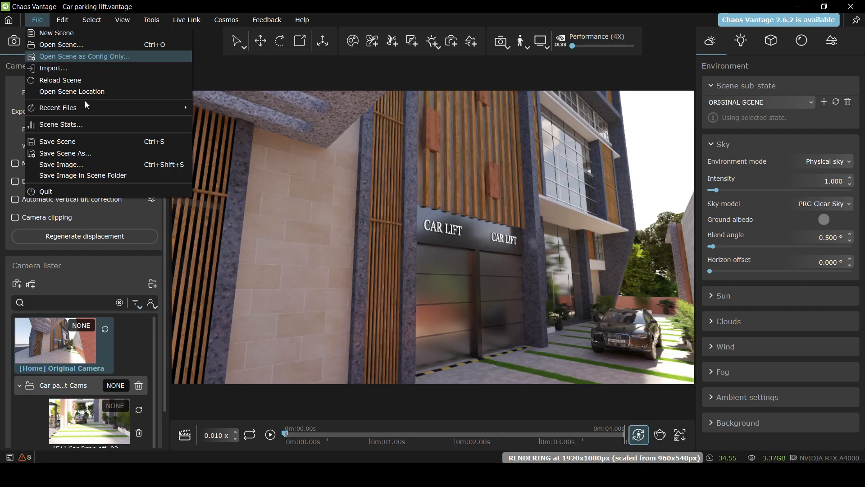
{"action": "mouse_move", "coordinate": [44, 19]}
{"action": "left_click", "coordinate": [137, 6]}
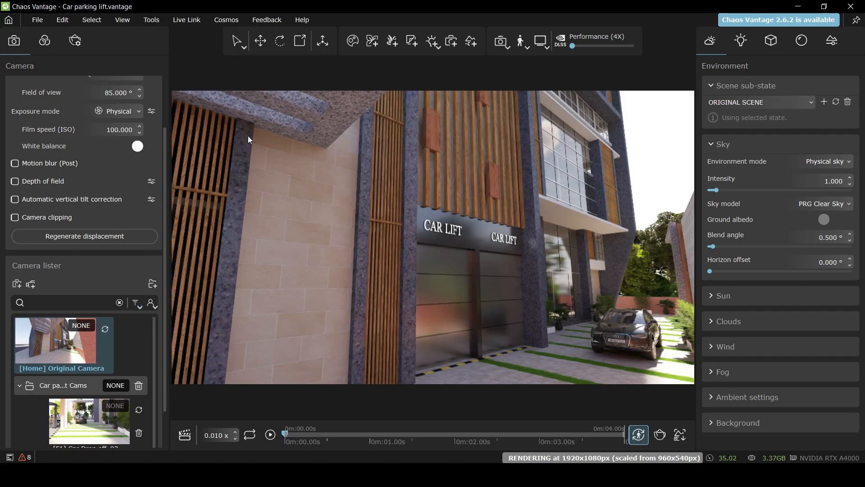
Enable Filmic tonemap with shoulder strength 0.008, linear angle 0.147 and toe strength 0.457
{"action": "left_click", "coordinate": [47, 42]}
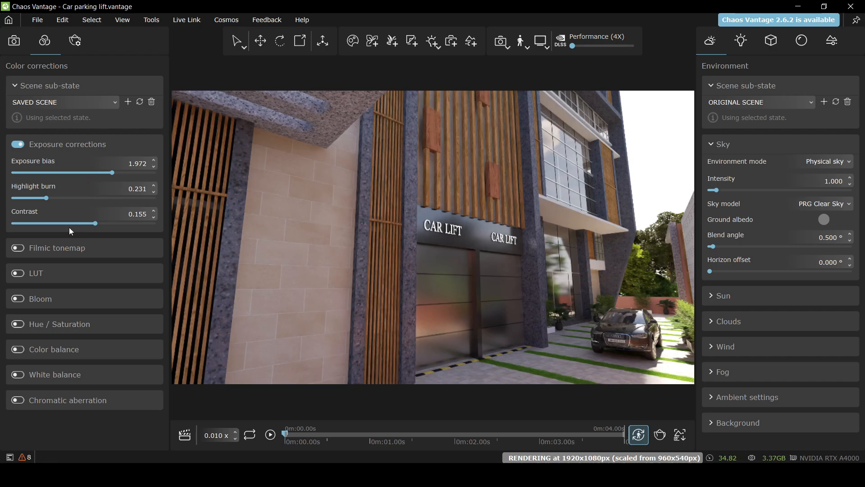
{"action": "left_click", "coordinate": [18, 248]}
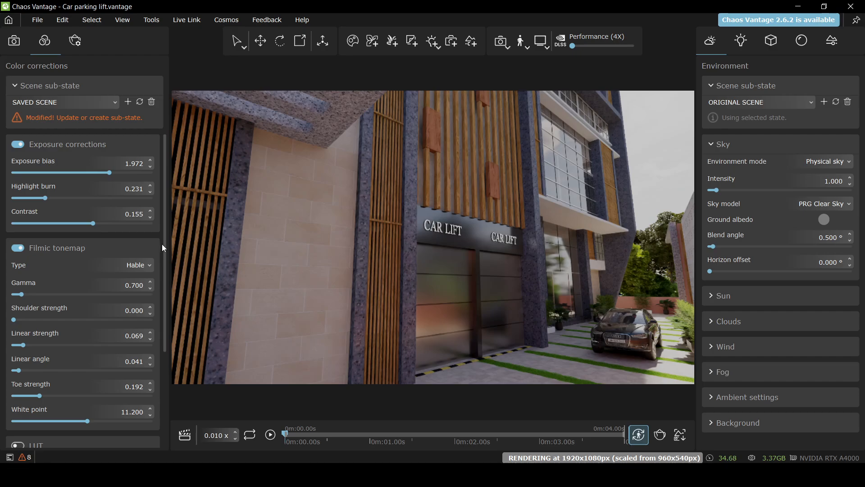
{"action": "left_click_drag", "start_coordinate": [162, 245], "coordinate": [163, 285]}
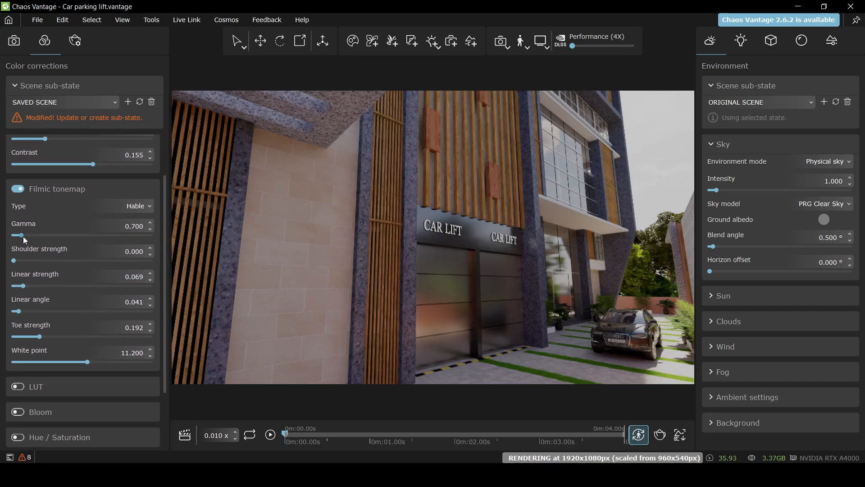
{"action": "mouse_move", "coordinate": [14, 260]}
{"action": "left_mouse_down"}
{"action": "mouse_move", "coordinate": [28, 258]}
{"action": "mouse_move", "coordinate": [14, 260]}
{"action": "left_mouse_up"}
{"action": "left_click_drag", "start_coordinate": [16, 311], "coordinate": [77, 337]}
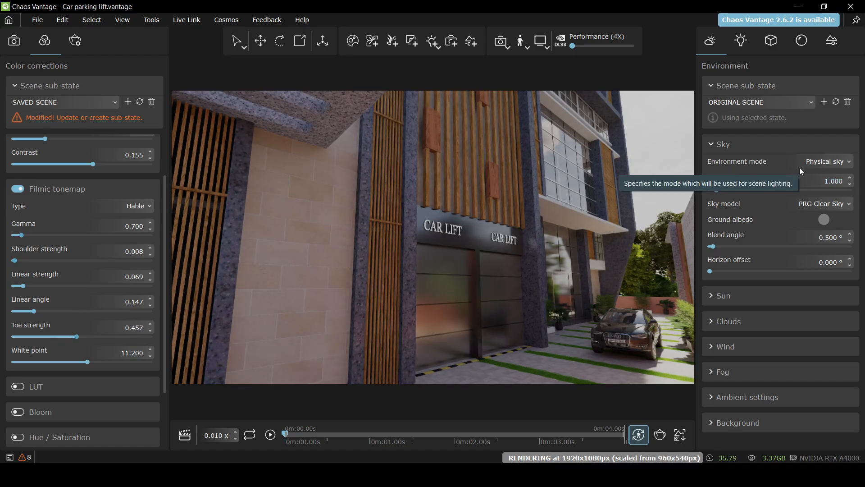
Expand Clouds and lower cloud density to 30% and cirrus amount to 41%
{"action": "left_click", "coordinate": [711, 321]}
{"action": "scroll", "coordinate": [862, 258], "scroll_direction": "down", "scroll_amount": 3}
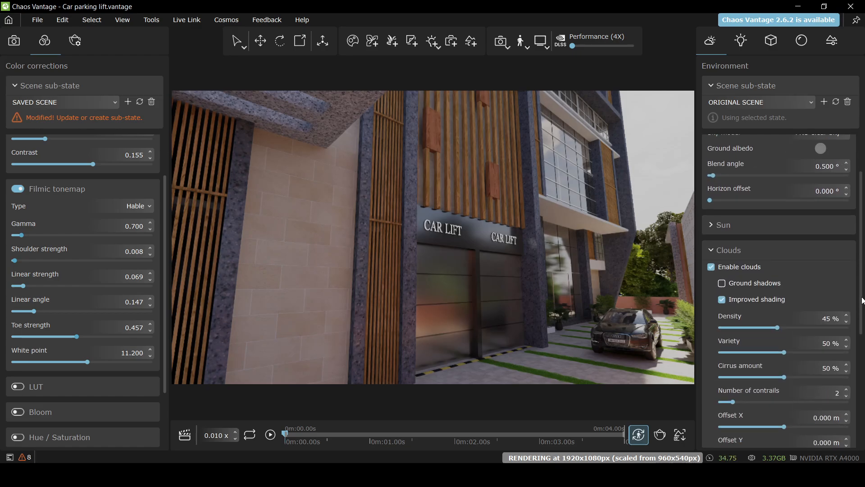
{"action": "mouse_move", "coordinate": [752, 293]}
{"action": "left_mouse_down"}
{"action": "mouse_move", "coordinate": [736, 292]}
{"action": "mouse_move", "coordinate": [758, 293]}
{"action": "left_mouse_up"}
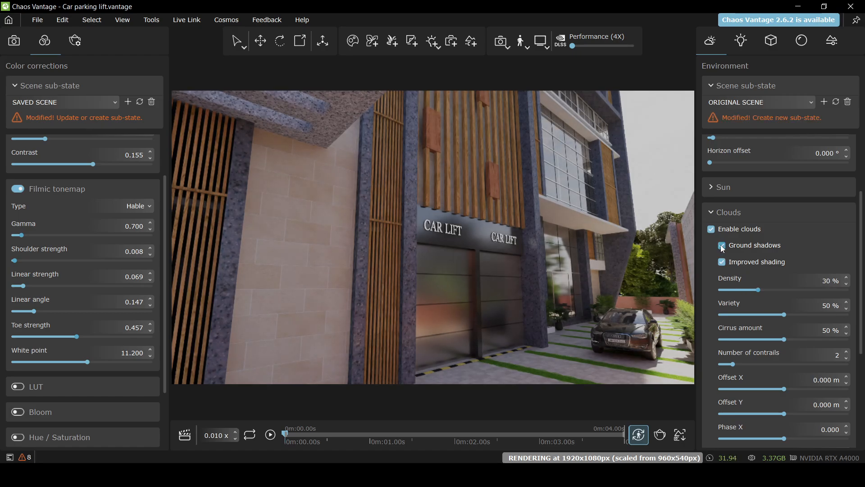
{"action": "left_click_drag", "start_coordinate": [756, 338], "coordinate": [773, 339]}
Set sky intensity to 0.898, horizon offset to 1.469° and cloud variety to 16%
{"action": "scroll", "coordinate": [801, 243], "scroll_direction": "up", "scroll_amount": 2}
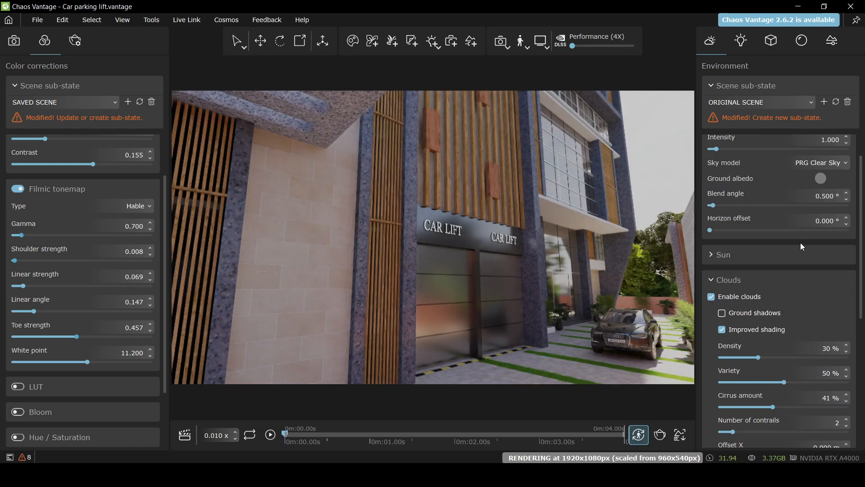
{"action": "scroll", "coordinate": [742, 225], "scroll_direction": "up", "scroll_amount": 1}
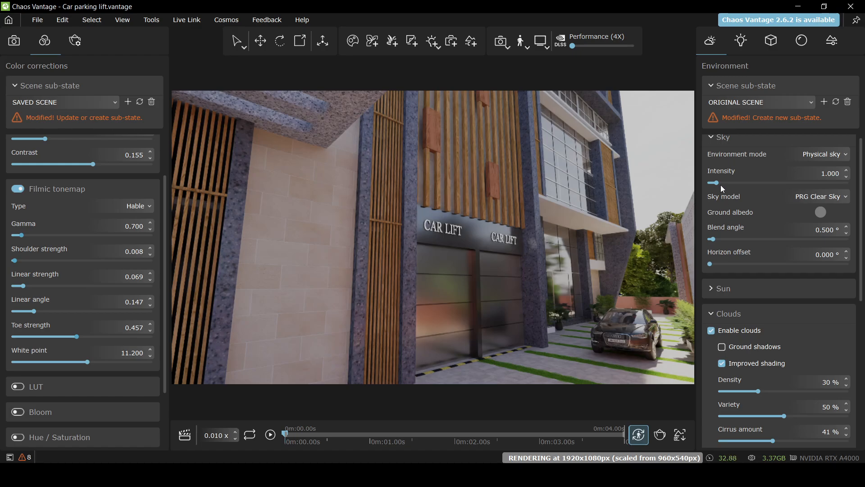
{"action": "mouse_move", "coordinate": [716, 182]}
{"action": "left_mouse_down"}
{"action": "mouse_move", "coordinate": [732, 182]}
{"action": "mouse_move", "coordinate": [713, 184]}
{"action": "left_mouse_up"}
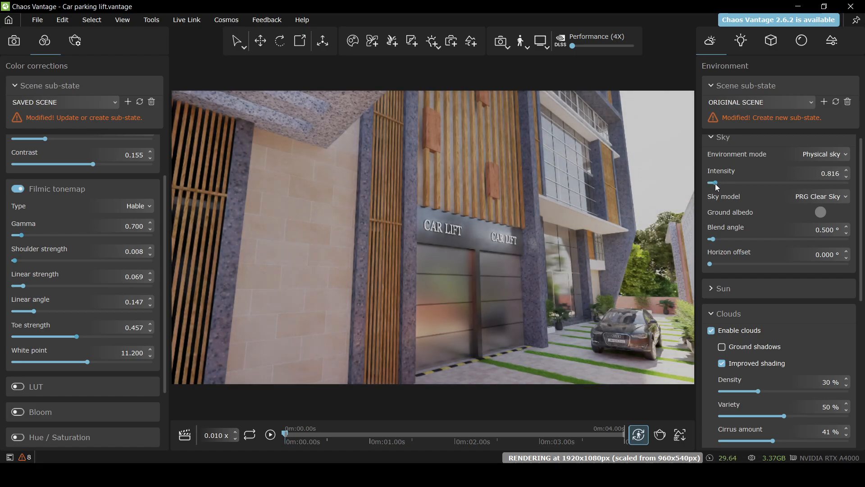
{"action": "left_click", "coordinate": [715, 183]}
{"action": "mouse_move", "coordinate": [710, 264]}
{"action": "left_mouse_down"}
{"action": "mouse_move", "coordinate": [779, 266]}
{"action": "mouse_move", "coordinate": [721, 265]}
{"action": "left_mouse_up"}
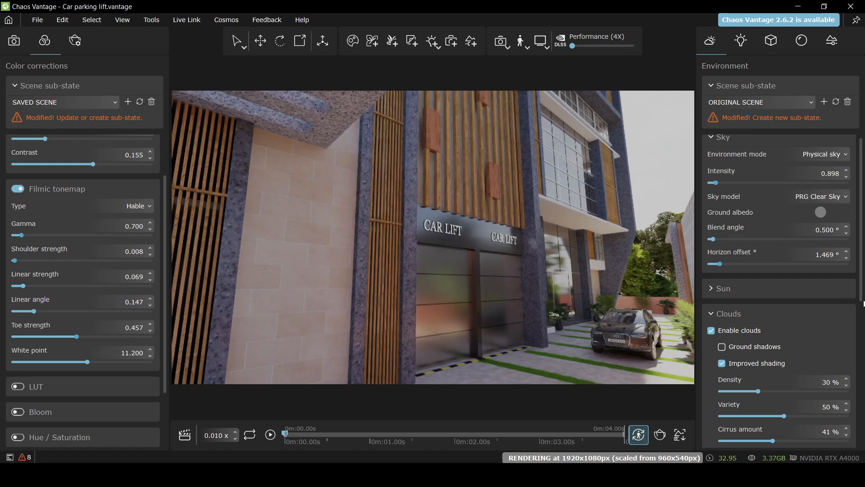
{"action": "left_click_drag", "start_coordinate": [861, 297], "coordinate": [861, 318]}
{"action": "left_click_drag", "start_coordinate": [780, 369], "coordinate": [741, 375]}
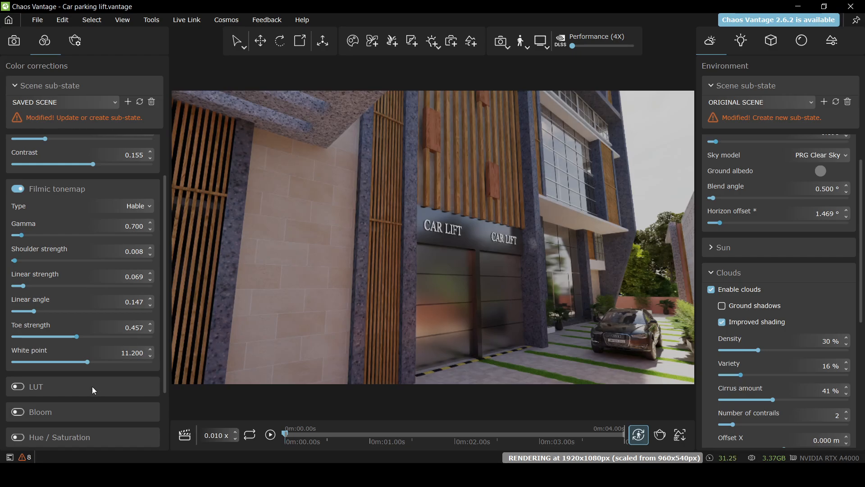
Enable Hue / Saturation and drop saturation to -0.747 for a near black-and-white render
{"action": "left_click", "coordinate": [17, 437]}
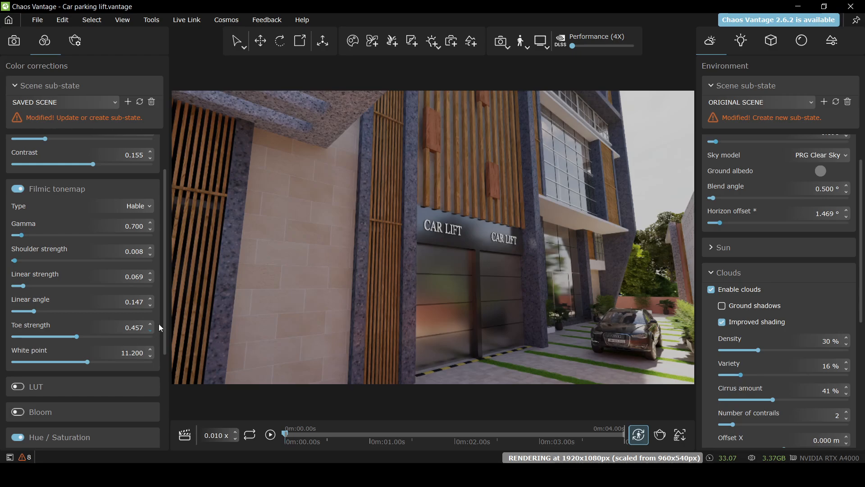
{"action": "scroll", "coordinate": [164, 344], "scroll_direction": "down", "scroll_amount": 3}
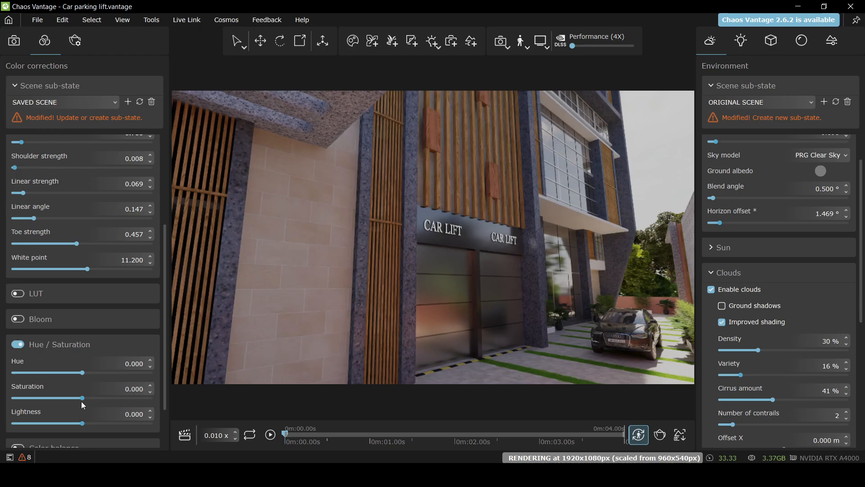
{"action": "left_click_drag", "start_coordinate": [68, 398], "coordinate": [32, 398]}
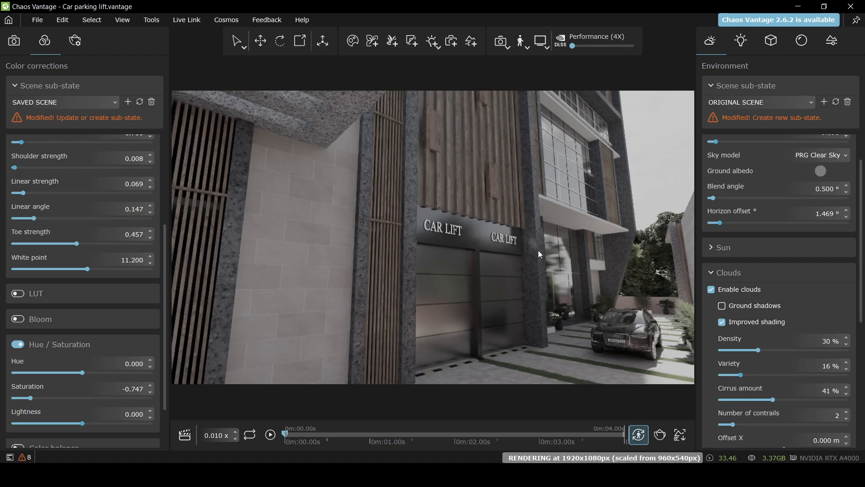
{"action": "left_click", "coordinate": [40, 23]}
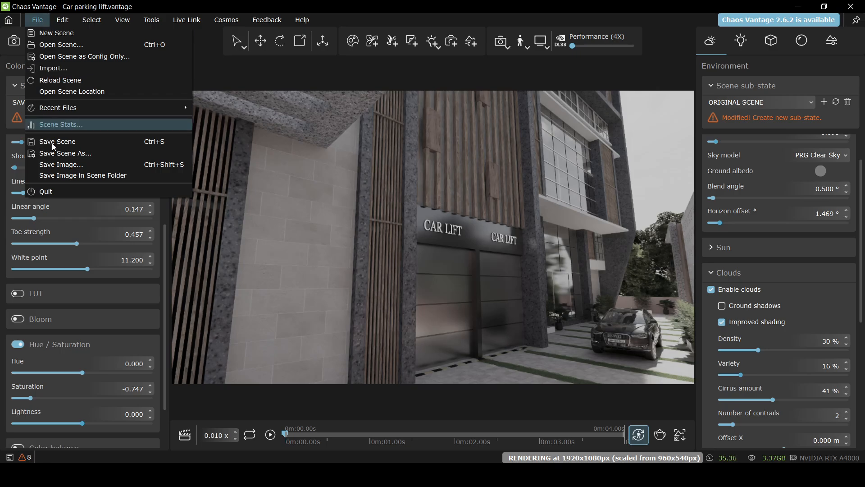
Save the scene under the new name 'Car_Black & White' with Save Scene As
{"action": "left_click", "coordinate": [86, 155]}
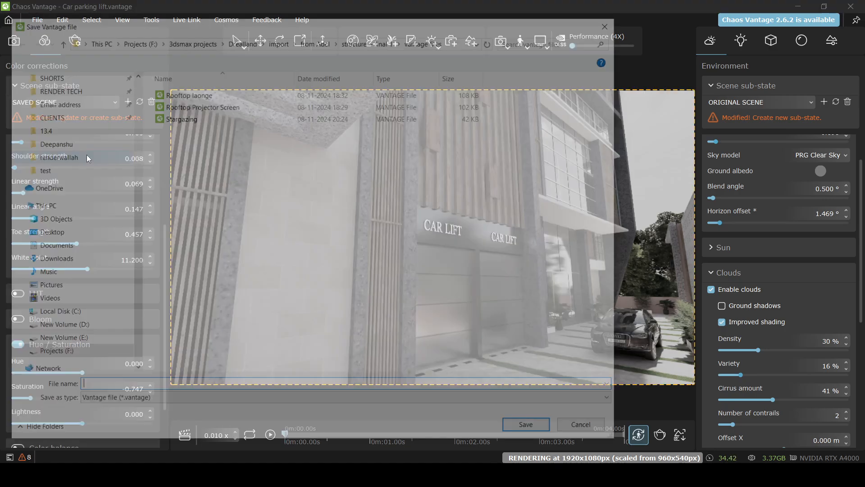
{"action": "left_click", "coordinate": [135, 390]}
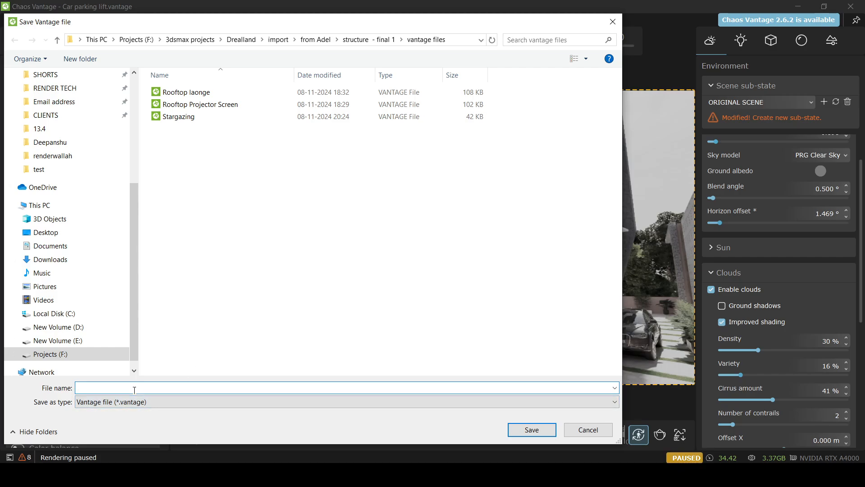
{"action": "type", "text": "Car_Black"}
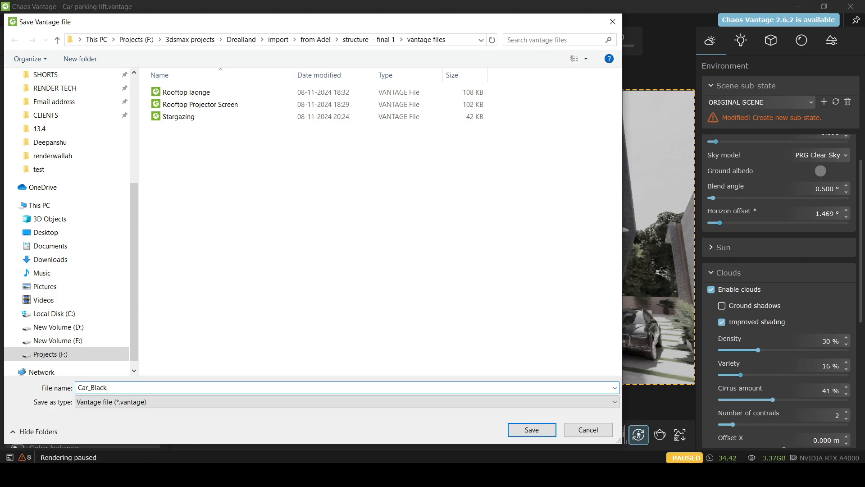
{"action": "type", "text": " & White"}
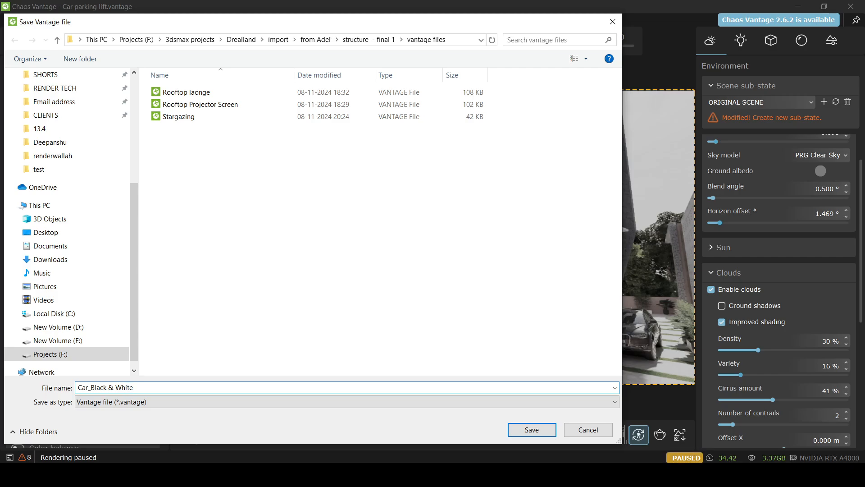
{"action": "left_click", "coordinate": [525, 429]}
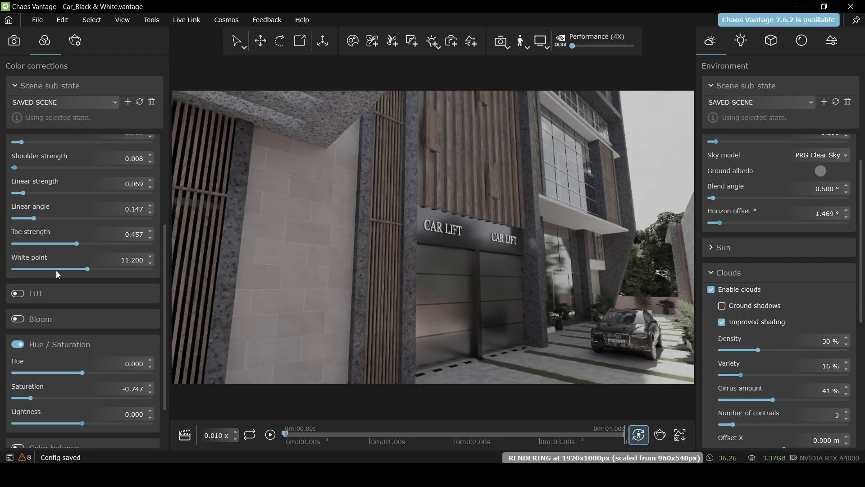
Switch off Hue / Saturation to restore full colour and save the scene as 'car_normal_SC'
{"action": "left_click", "coordinate": [20, 345]}
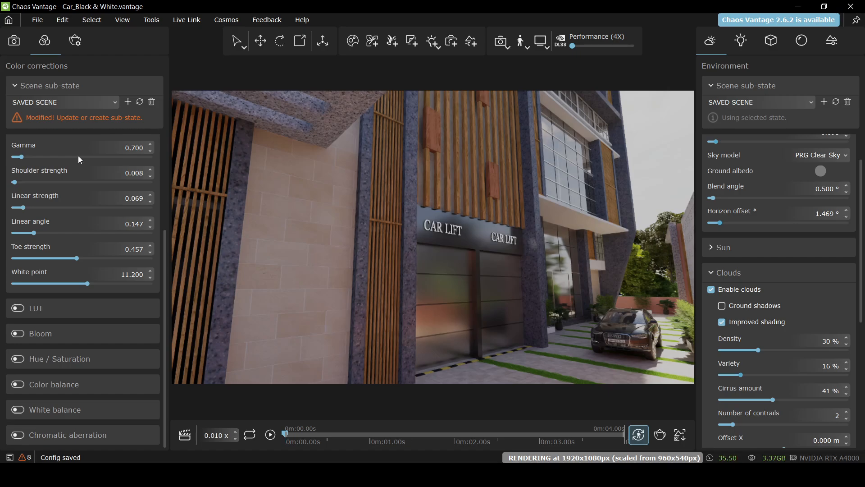
{"action": "left_click_drag", "start_coordinate": [166, 246], "coordinate": [77, 190]}
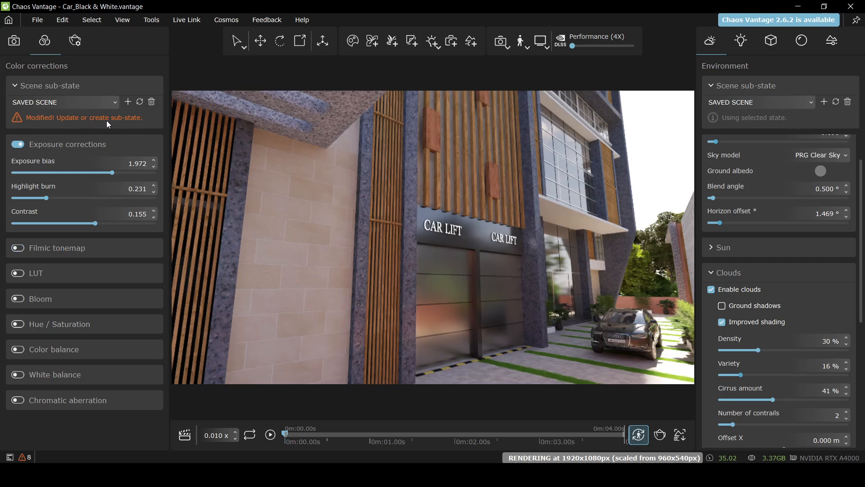
{"action": "left_click", "coordinate": [37, 20]}
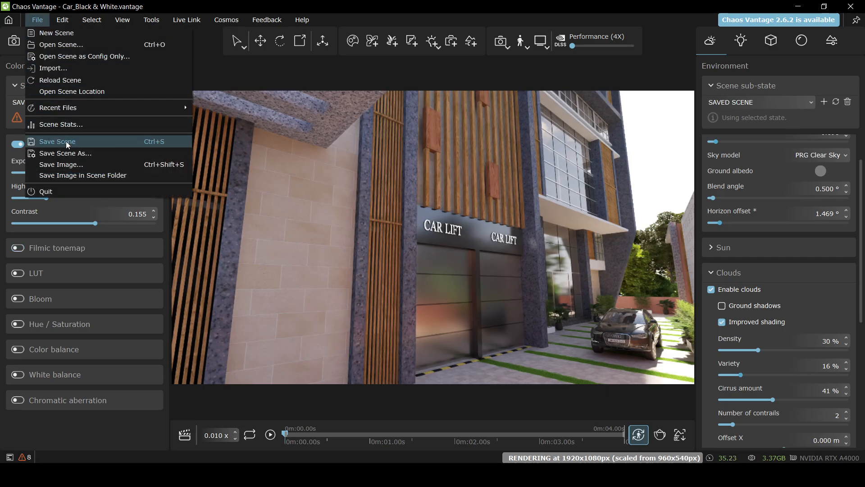
{"action": "left_click", "coordinate": [71, 153]}
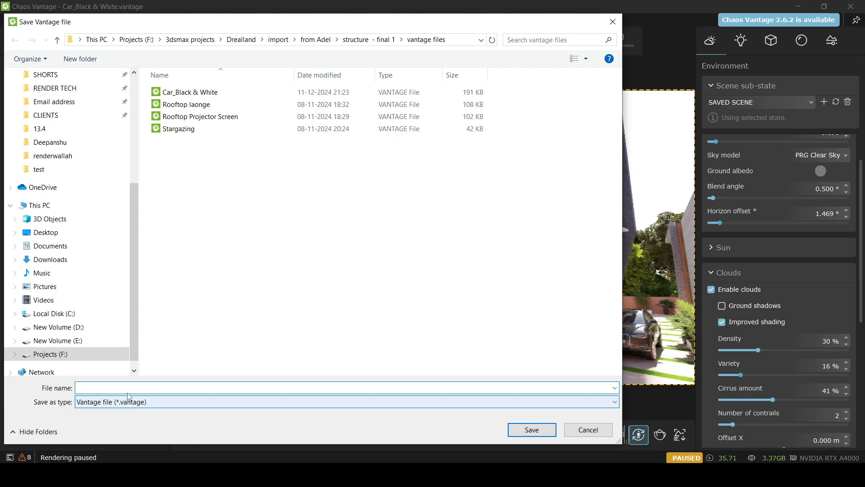
{"action": "type", "text": "ca"}
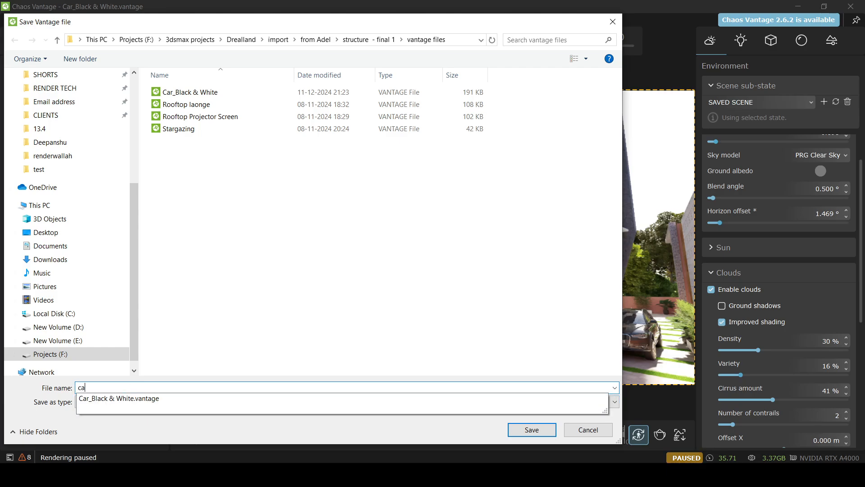
{"action": "type", "text": "r_n"}
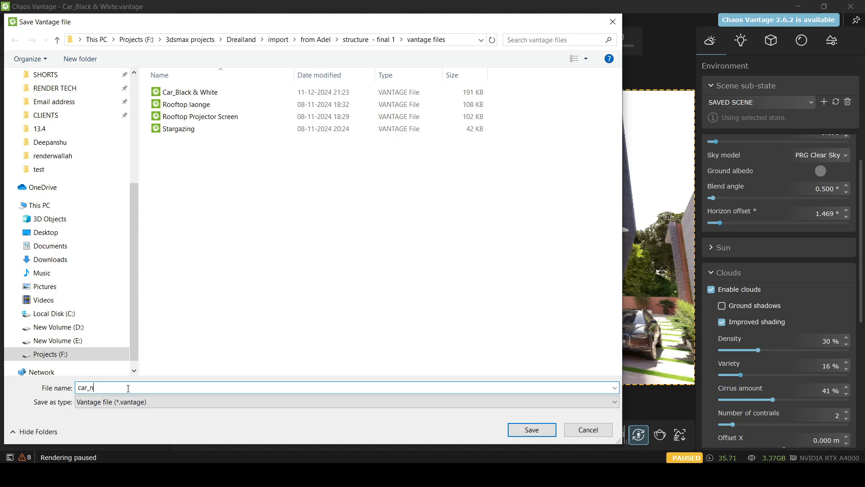
{"action": "type", "text": "ormal"}
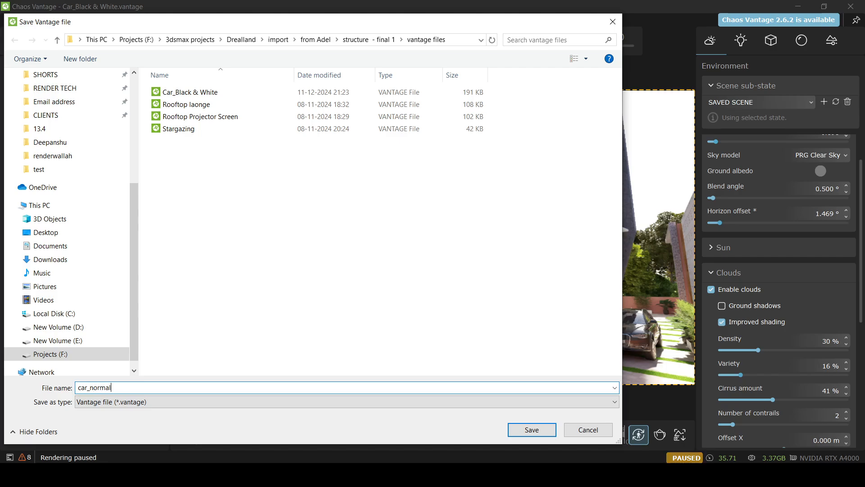
{"action": "type", "text": "_SC"}
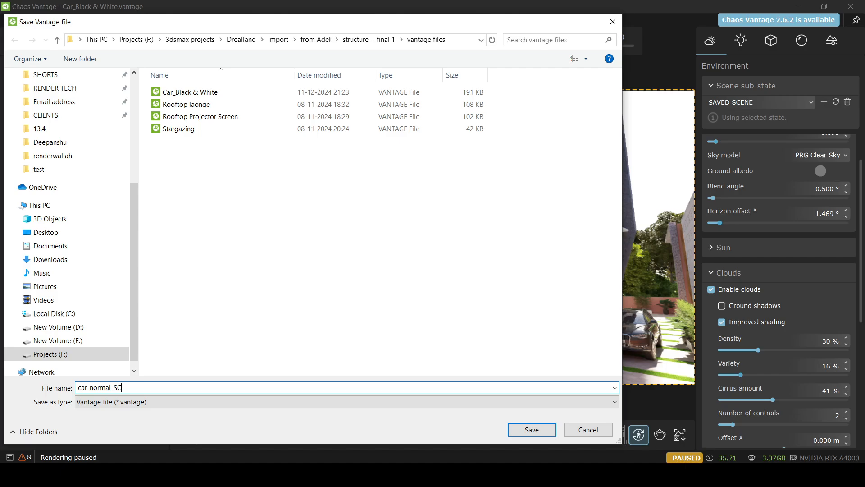
{"action": "left_click", "coordinate": [513, 431]}
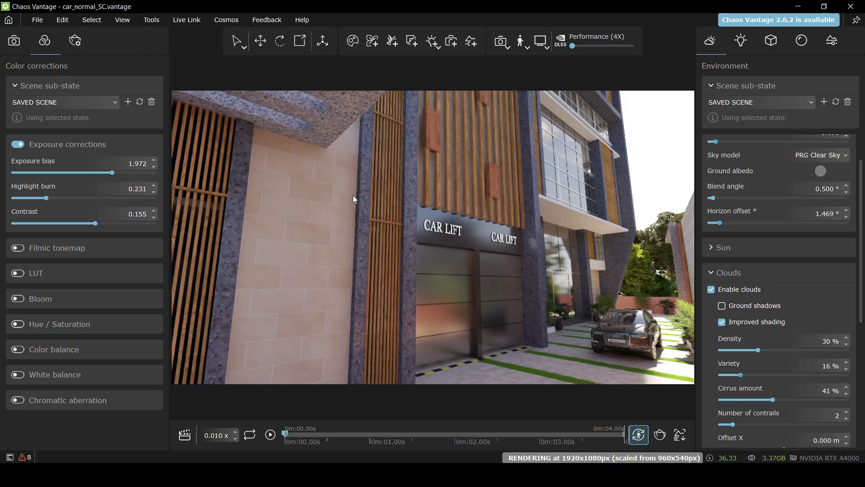
Load only the configuration from Car_Black & White using Open Scene as Config Only
{"action": "left_click", "coordinate": [38, 20]}
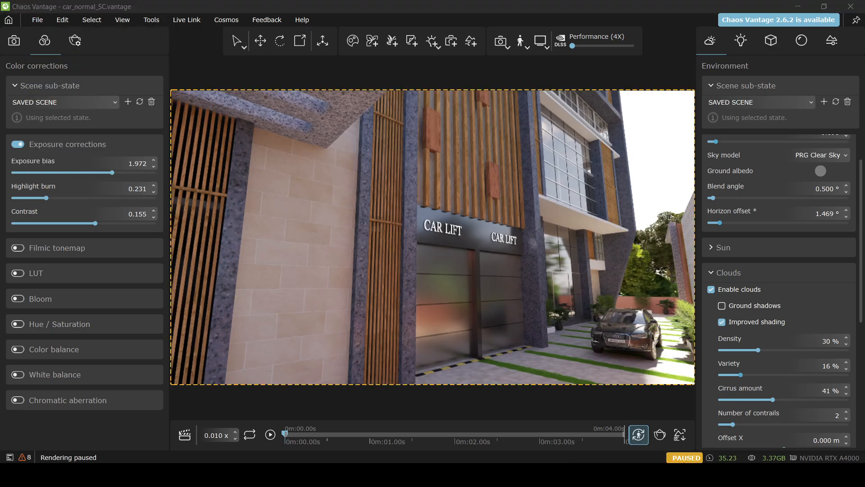
{"action": "left_click", "coordinate": [38, 22]}
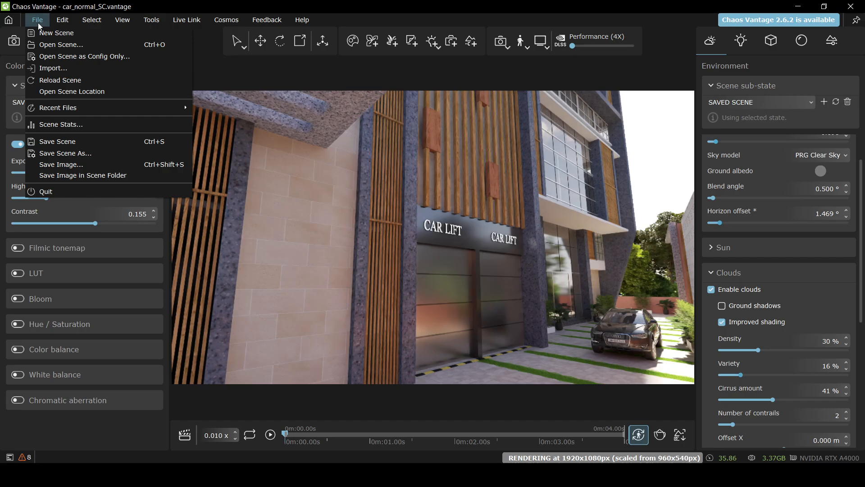
{"action": "left_click", "coordinate": [77, 56]}
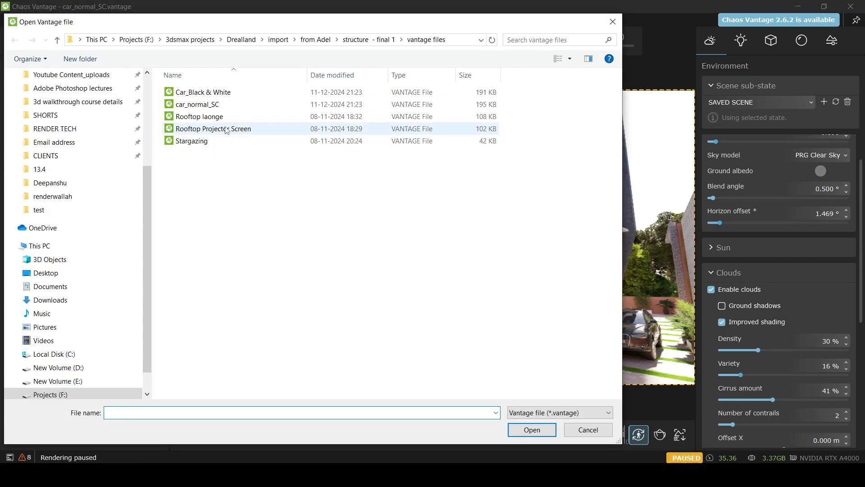
{"action": "left_click", "coordinate": [212, 92]}
{"action": "left_click", "coordinate": [532, 429]}
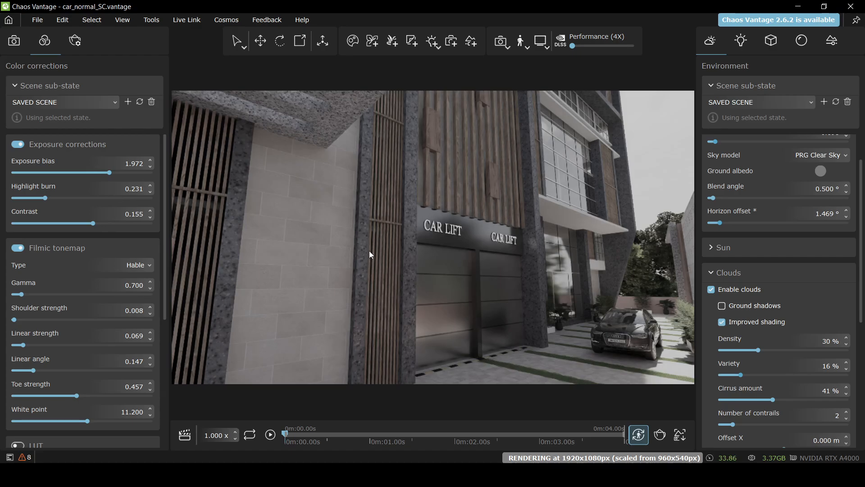
Load the car_normal_SC configuration only to return the render to normal colour
{"action": "left_click", "coordinate": [36, 21]}
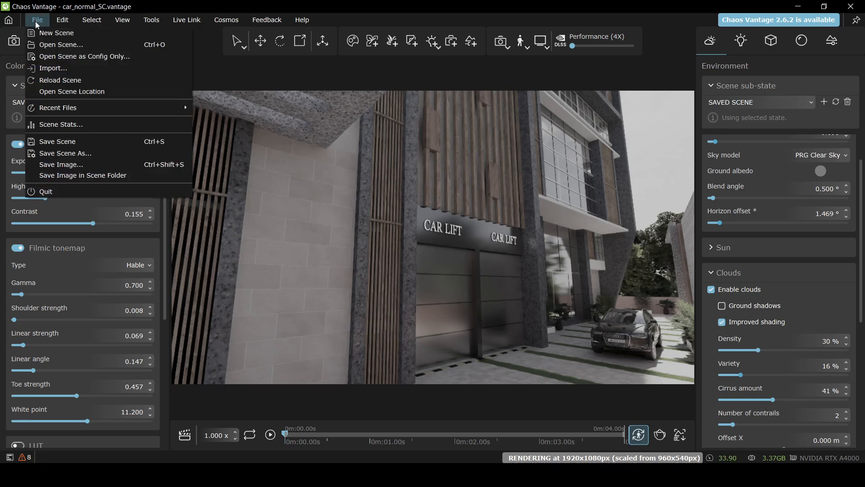
{"action": "left_click", "coordinate": [67, 55]}
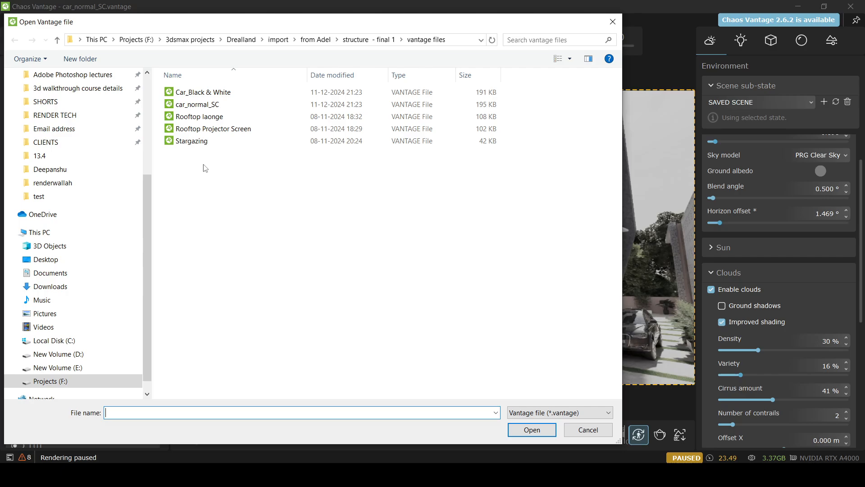
{"action": "left_click", "coordinate": [197, 104]}
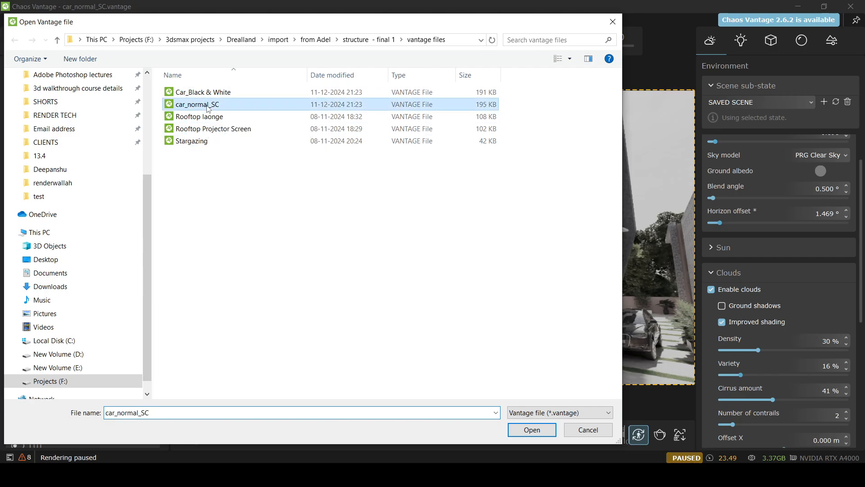
{"action": "left_click", "coordinate": [523, 430]}
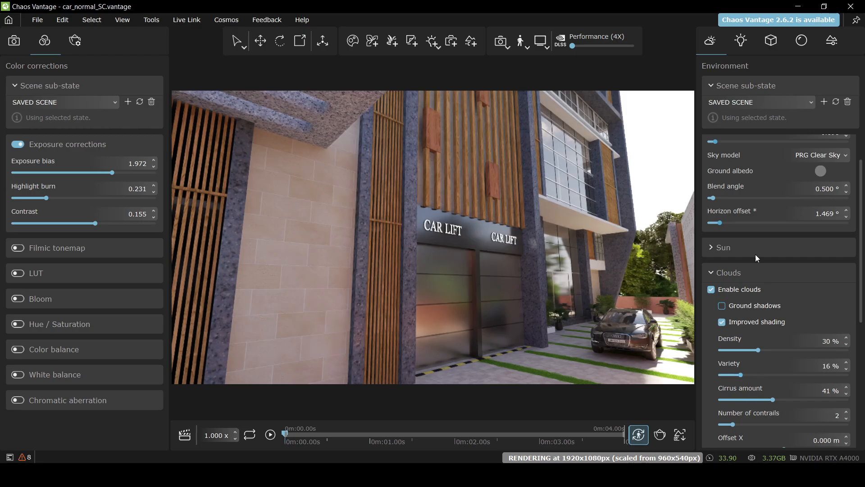
{"action": "left_click_drag", "start_coordinate": [861, 261], "coordinate": [858, 406]}
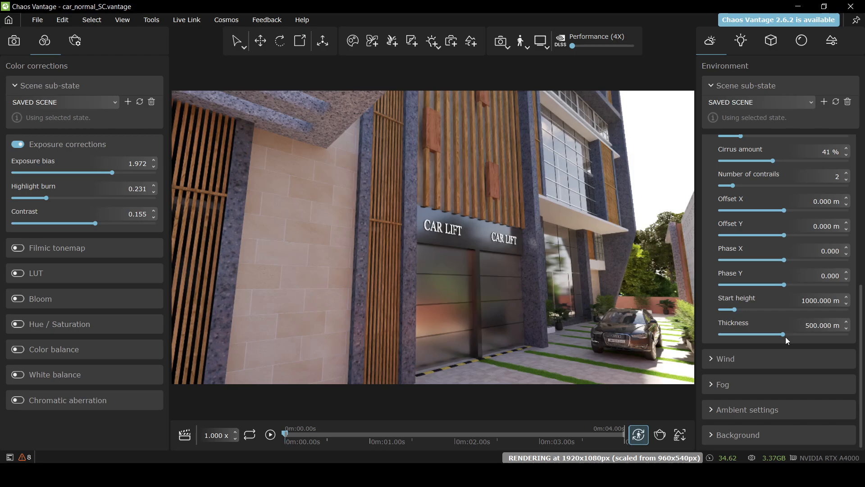
{"action": "left_click", "coordinate": [32, 19]}
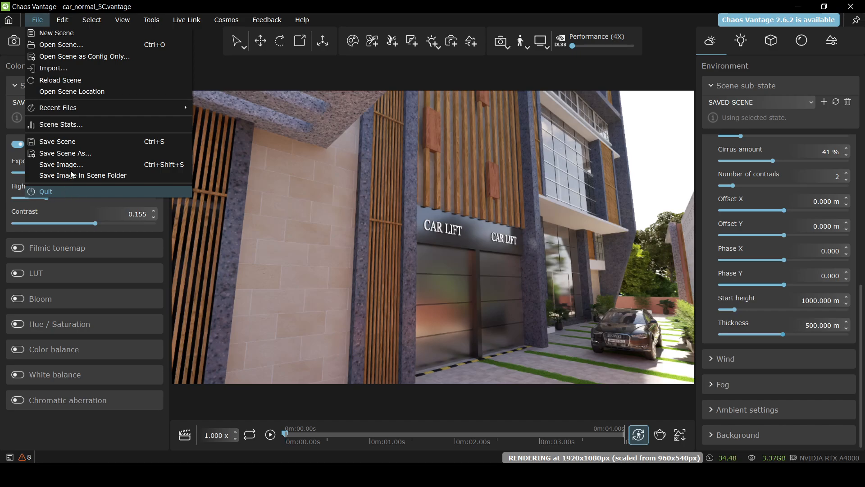
Load Car_Black & White as config only, restoring the Filmic Hable tonemap for a black-and-white render
{"action": "left_click", "coordinate": [104, 58]}
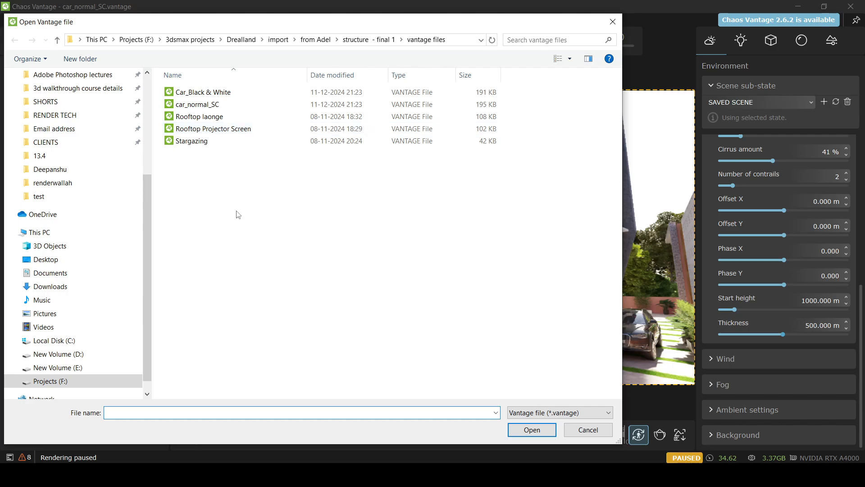
{"action": "left_click", "coordinate": [200, 93]}
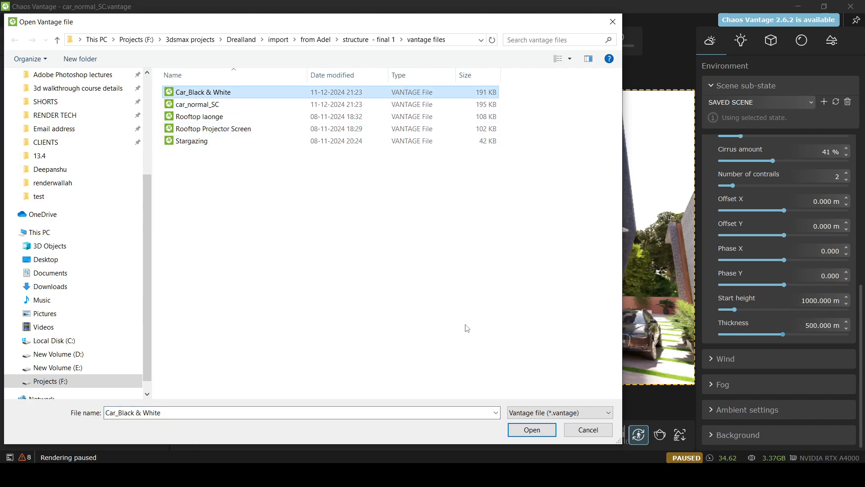
{"action": "left_click", "coordinate": [533, 430]}
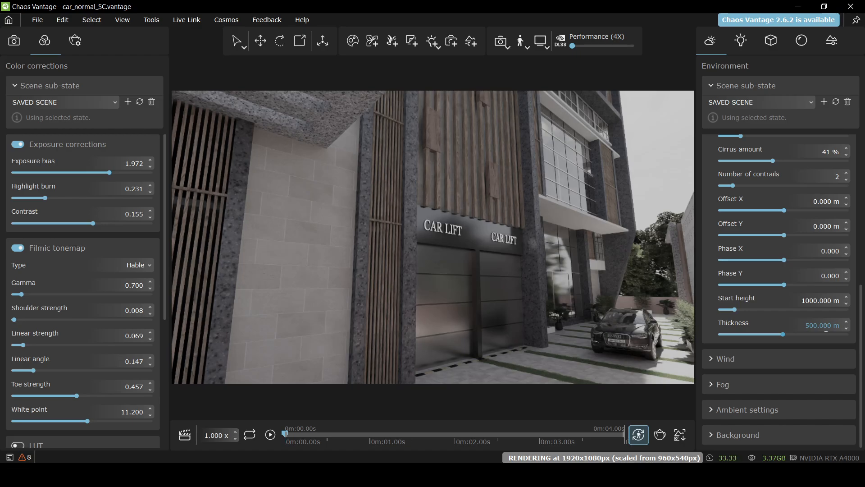
Load car_normal_SC as config only so Filmic is off and exposure bias is 1.972
{"action": "left_click", "coordinate": [40, 23]}
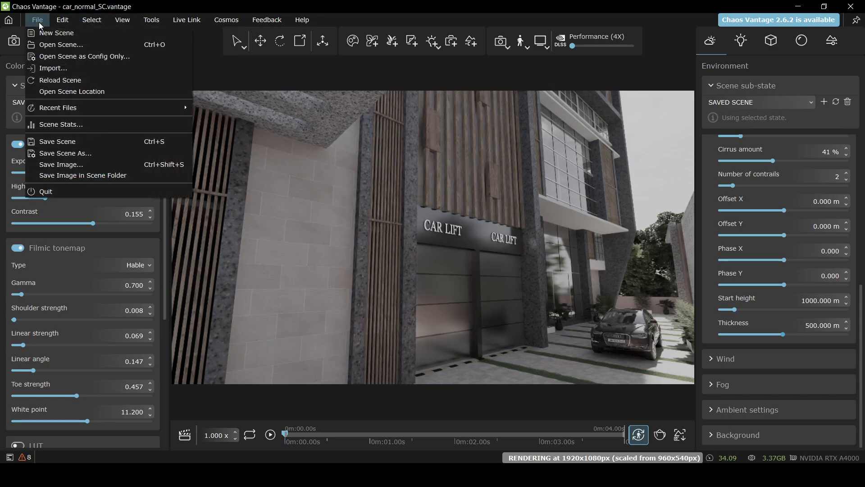
{"action": "left_click", "coordinate": [85, 56]}
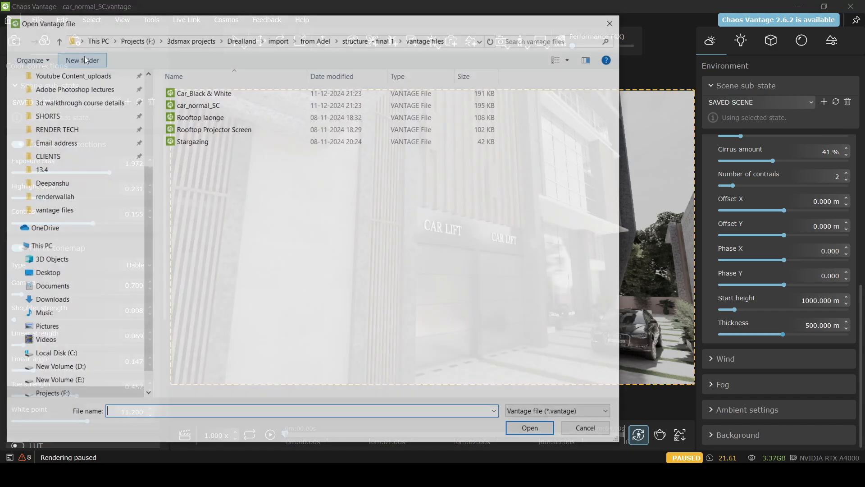
{"action": "left_click", "coordinate": [219, 106]}
{"action": "left_click", "coordinate": [532, 434]}
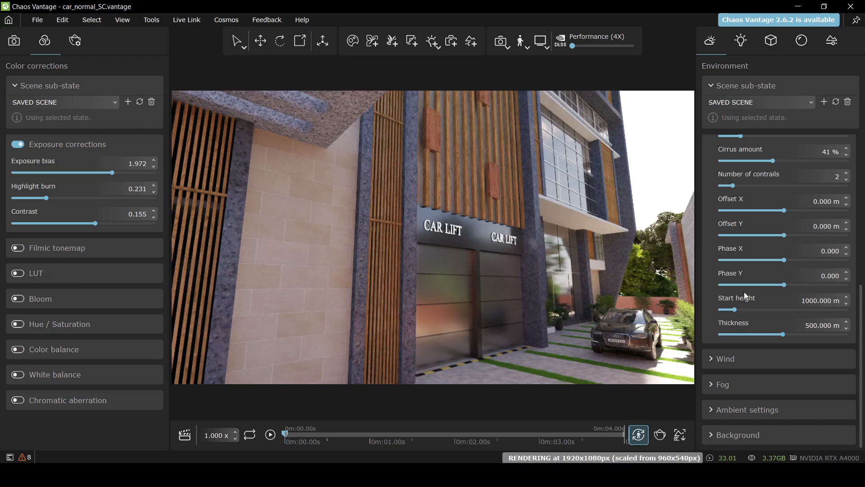
Show the folder containing the scene file, then dismiss the File menu
{"action": "left_click", "coordinate": [38, 21]}
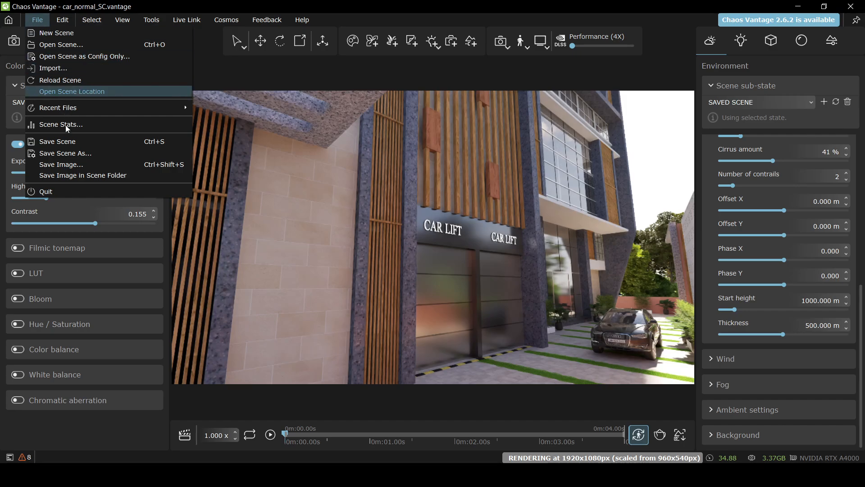
{"action": "left_click", "coordinate": [69, 93]}
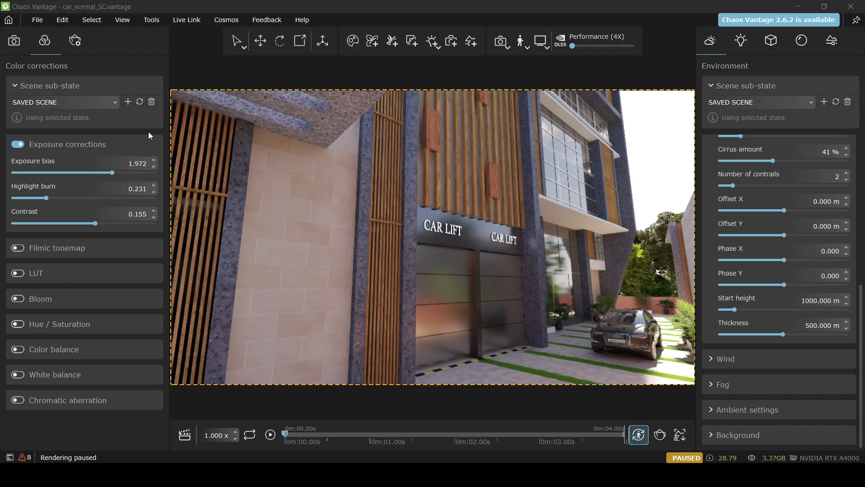
{"action": "left_click", "coordinate": [39, 20]}
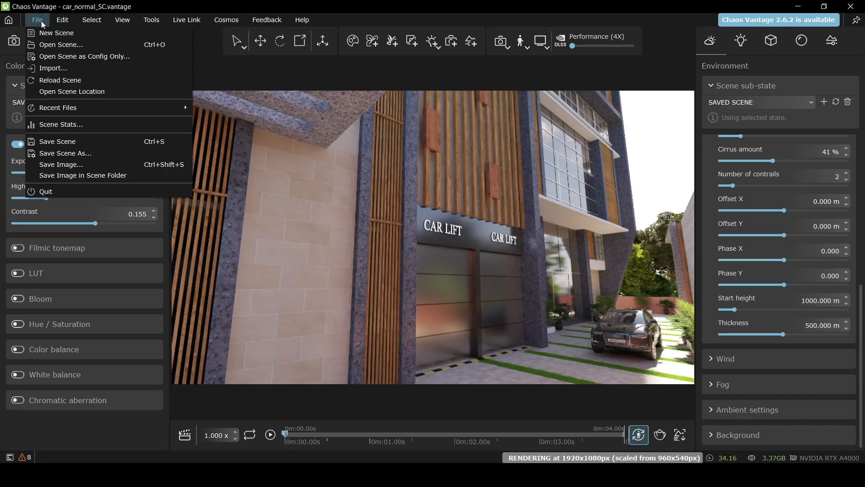
{"action": "left_click", "coordinate": [41, 21]}
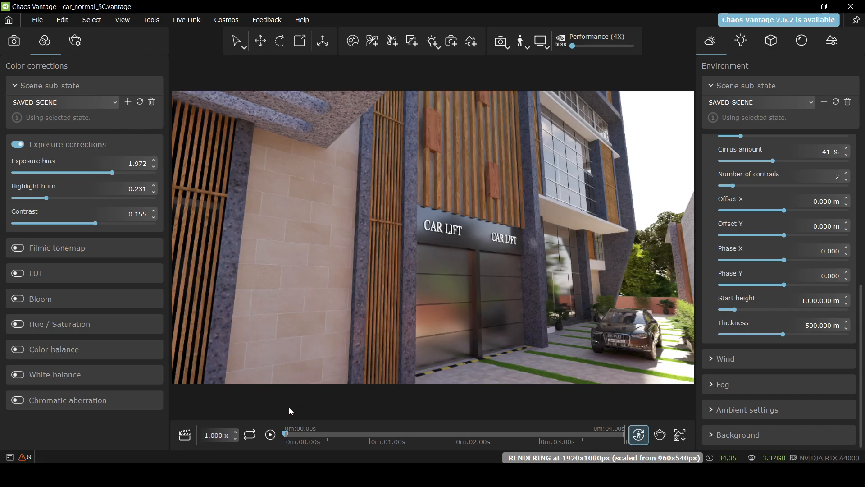
Play the car-lift animation, pausing once, and stop it at about 0m:03.72s
{"action": "left_click", "coordinate": [270, 434]}
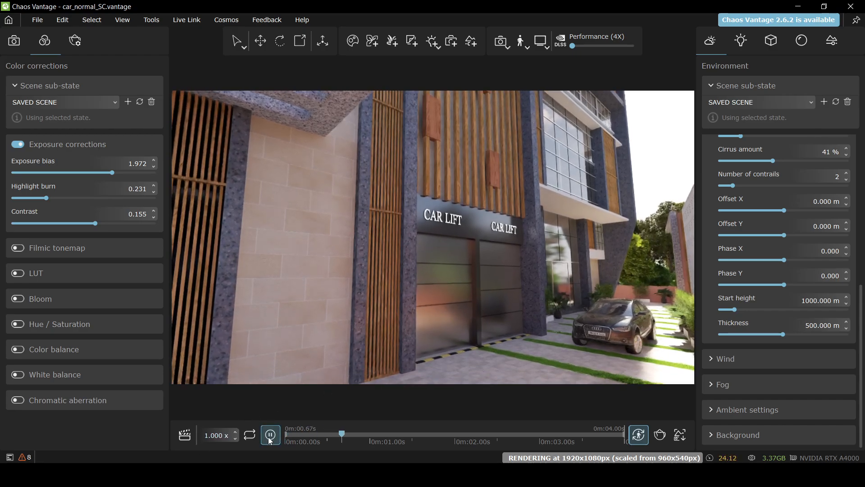
{"action": "left_click", "coordinate": [270, 434]}
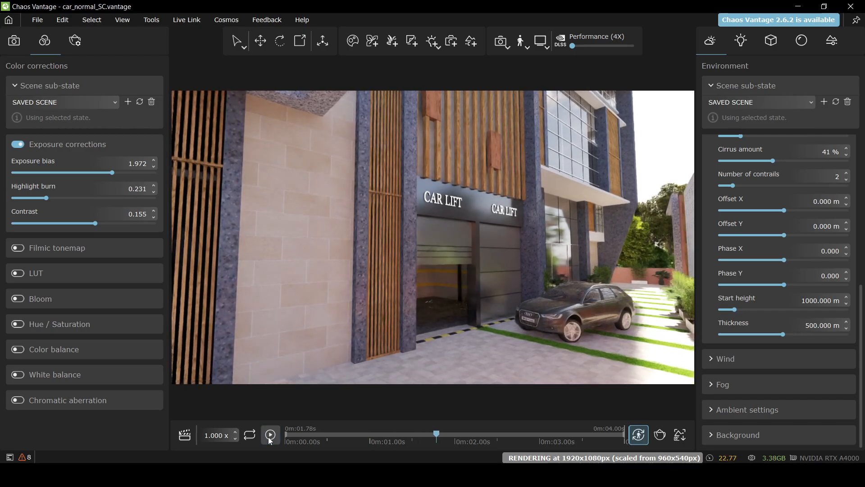
{"action": "left_click", "coordinate": [269, 439]}
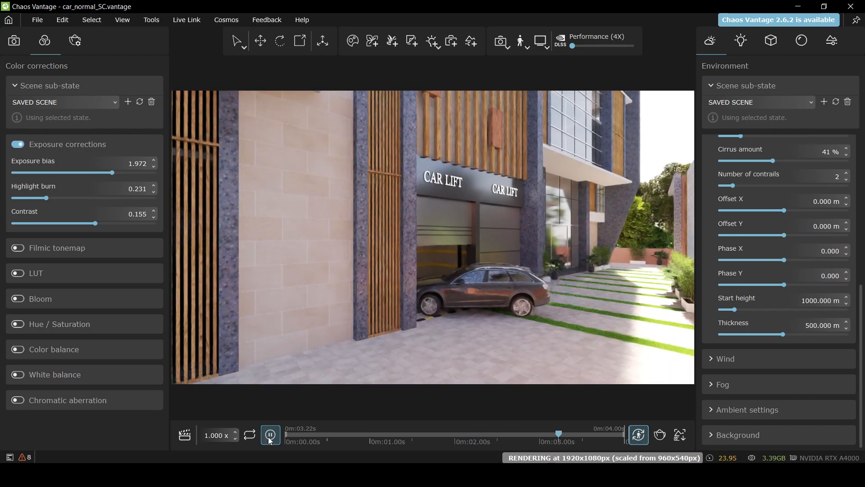
{"action": "left_click", "coordinate": [270, 436]}
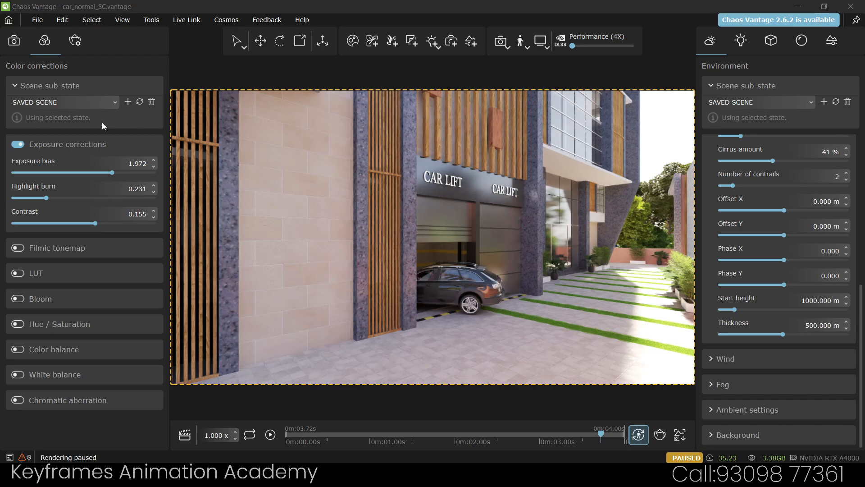
{"action": "left_click", "coordinate": [35, 20]}
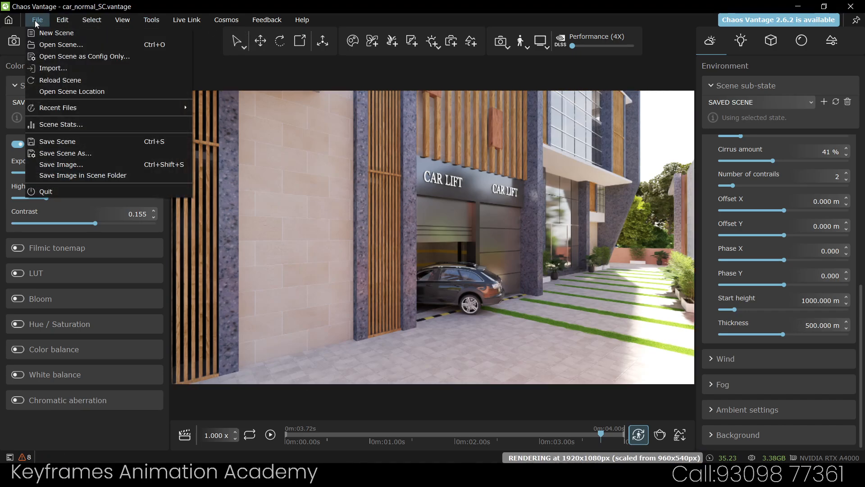
{"action": "mouse_move", "coordinate": [88, 111]}
{"action": "left_click", "coordinate": [69, 125]}
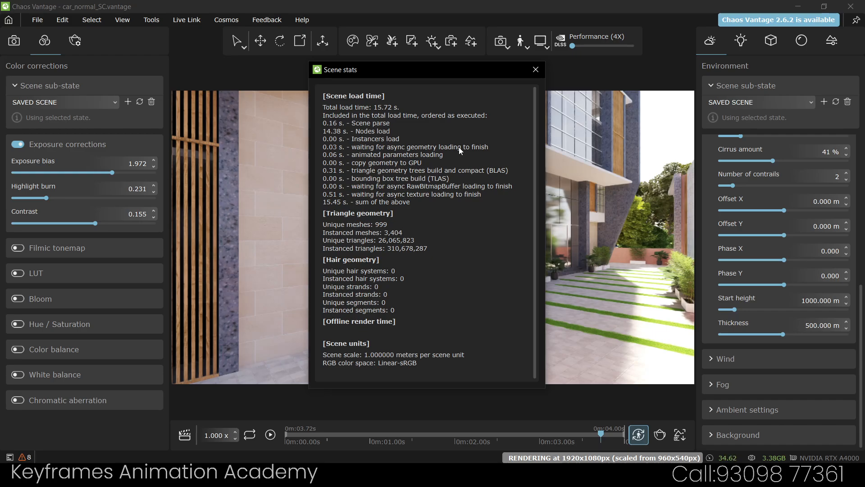
{"action": "left_click", "coordinate": [534, 71]}
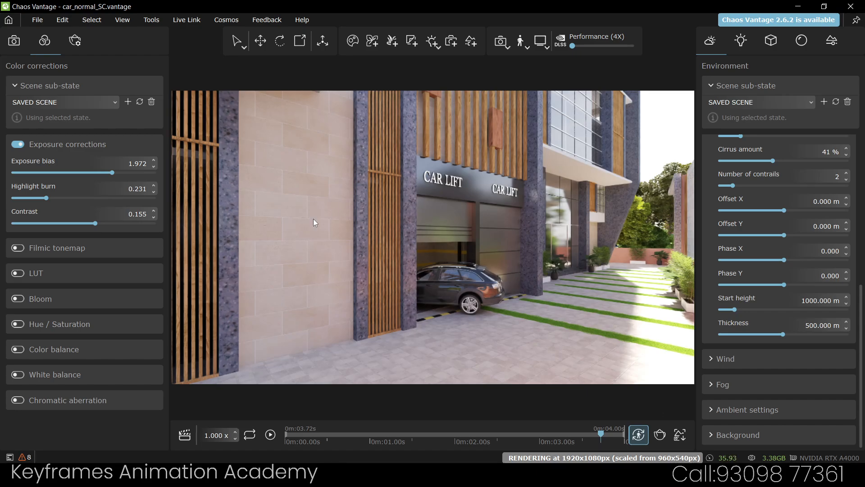
In Save Image, preview the existing renders: car lift, Elevation perspective, lift, mandir new view_2
{"action": "left_click", "coordinate": [37, 21]}
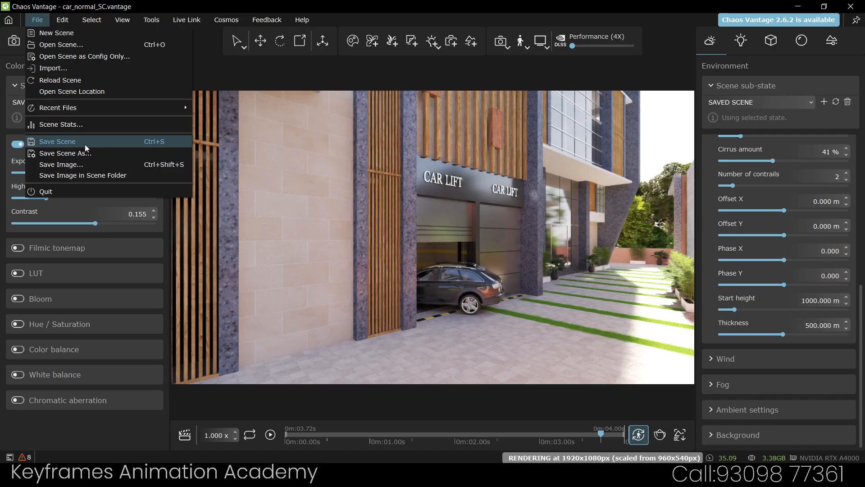
{"action": "left_click", "coordinate": [78, 163]}
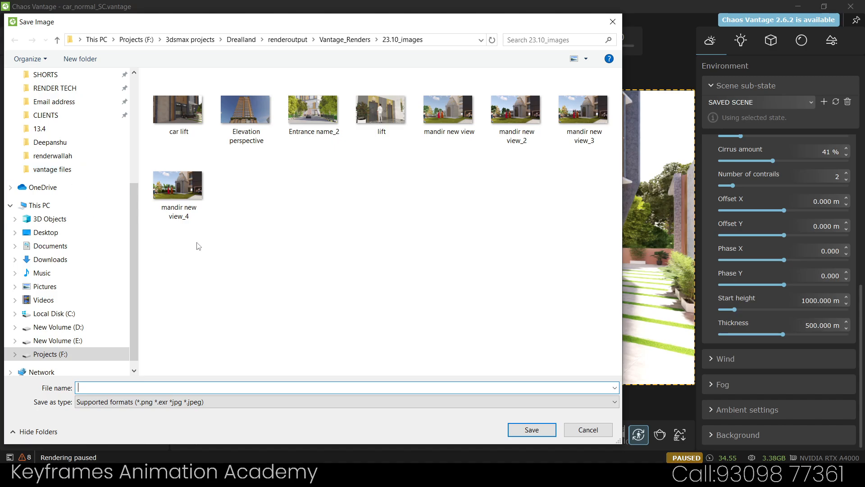
{"action": "right_click", "coordinate": [189, 121]}
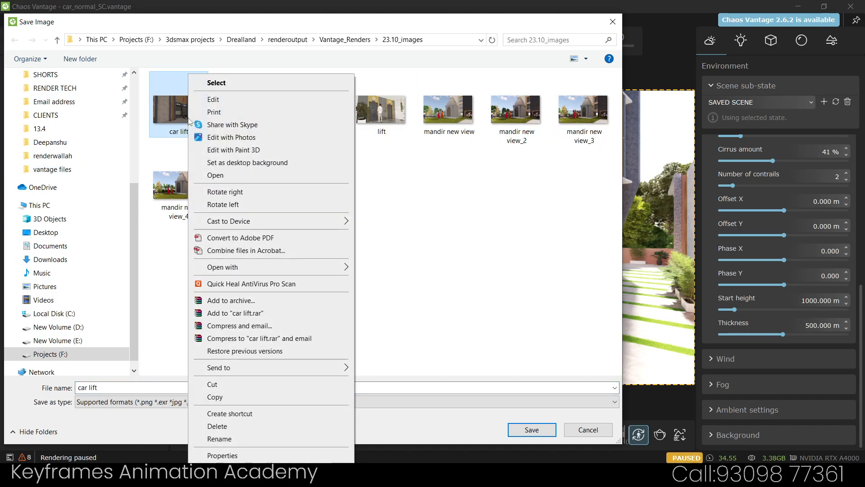
{"action": "left_click", "coordinate": [231, 176]}
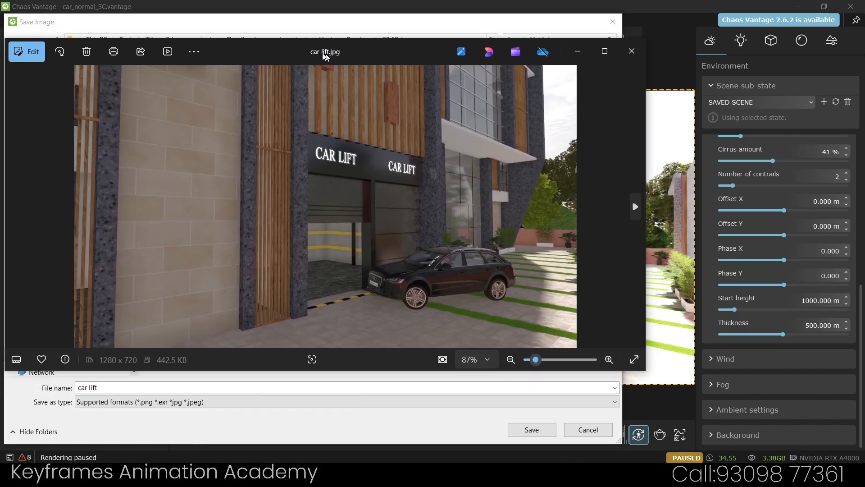
{"action": "left_click_drag", "start_coordinate": [322, 54], "coordinate": [310, 49]}
{"action": "key", "text": "Right"}
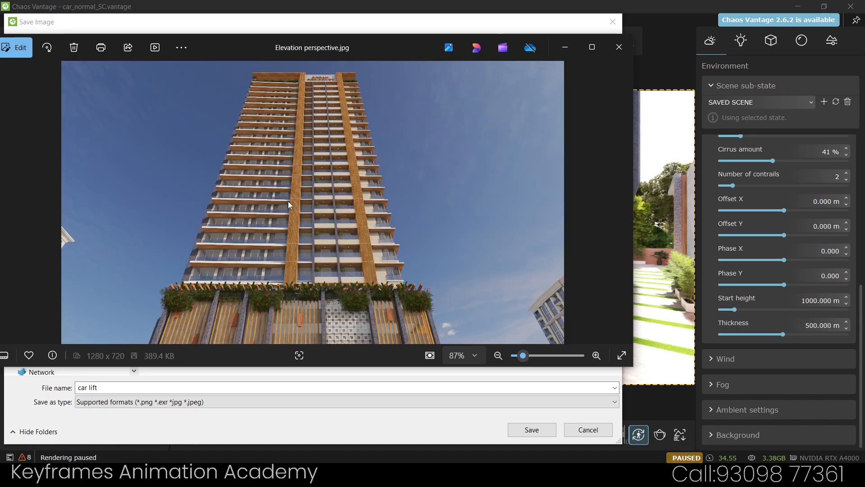
{"action": "key", "text": "Right"}
{"action": "key", "text": "Right"}
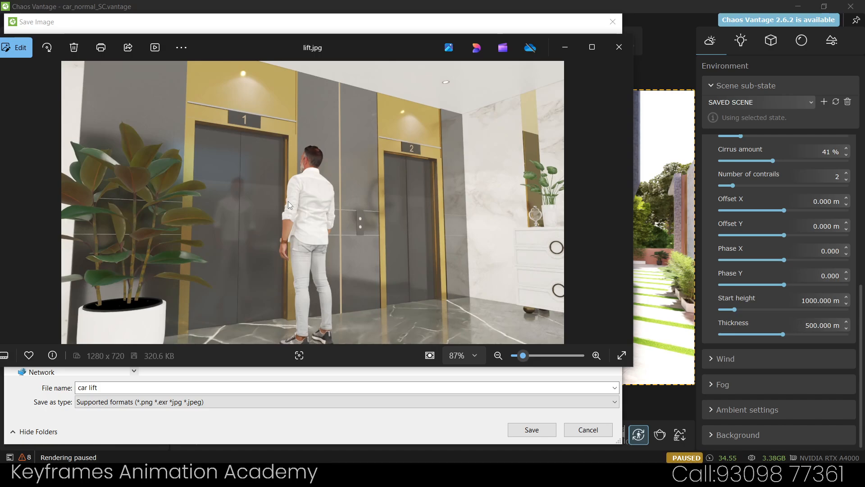
{"action": "key", "text": "Right"}
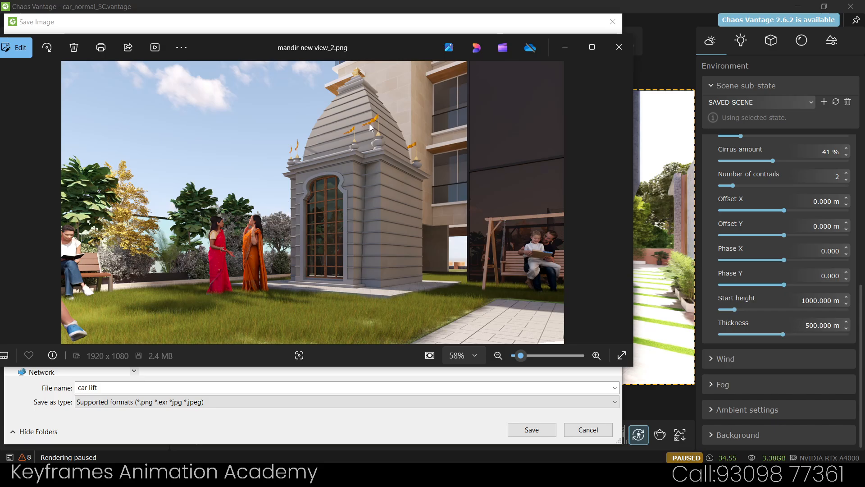
{"action": "left_click", "coordinate": [620, 47]}
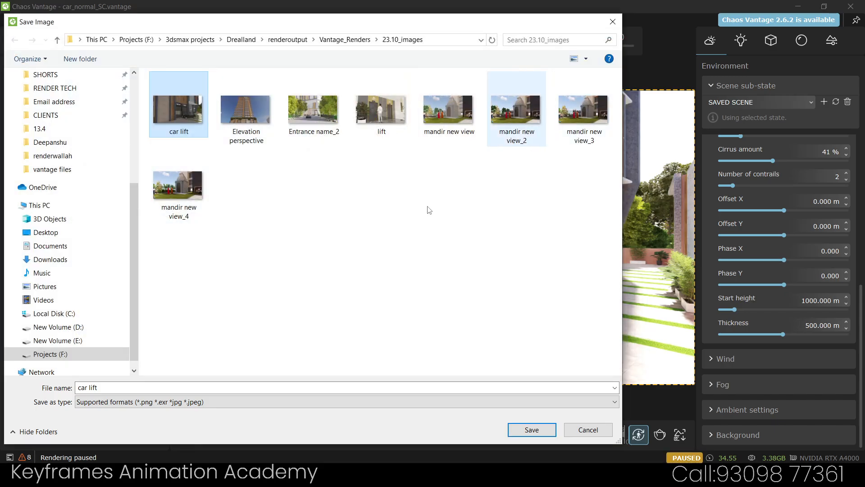
Save the render as 'car lift' in 23.10_images with Supported formats
{"action": "left_click", "coordinate": [145, 402]}
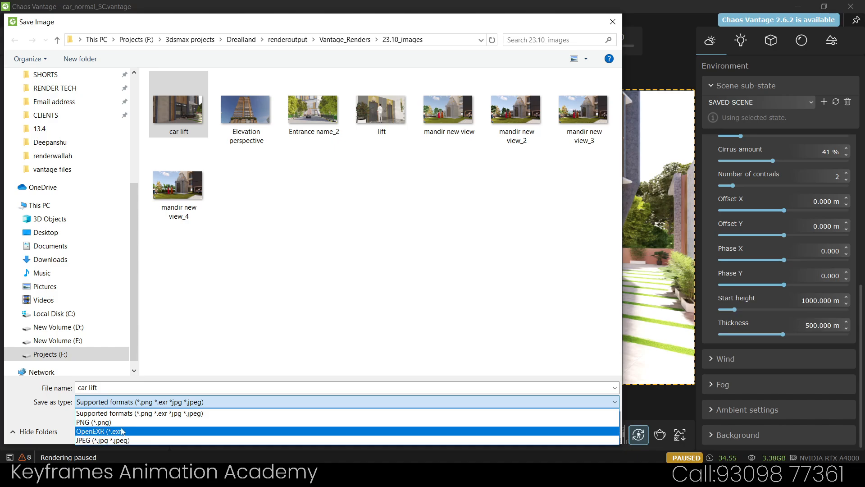
{"action": "left_click", "coordinate": [131, 413]}
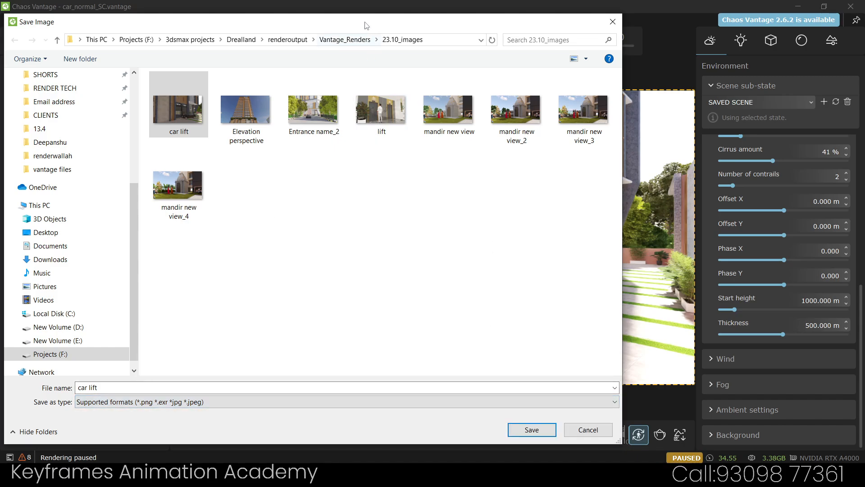
{"action": "left_click_drag", "start_coordinate": [367, 22], "coordinate": [430, 21]}
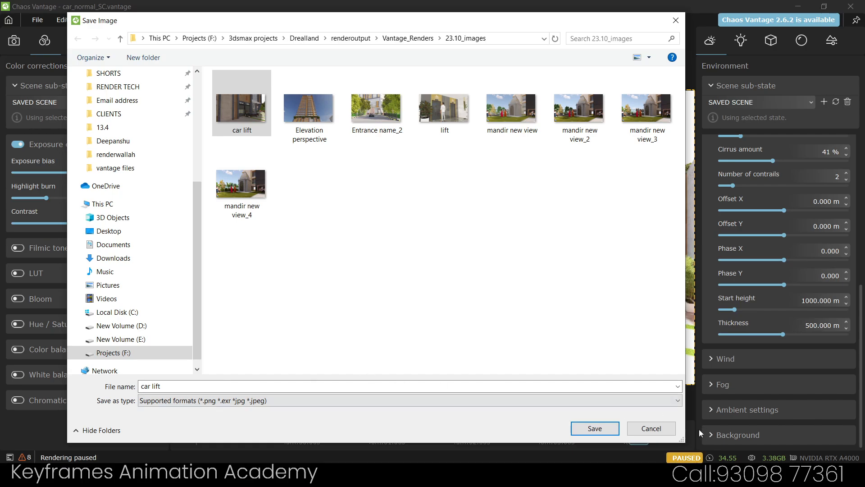
{"action": "left_click", "coordinate": [595, 428]}
{"action": "left_click", "coordinate": [37, 21]}
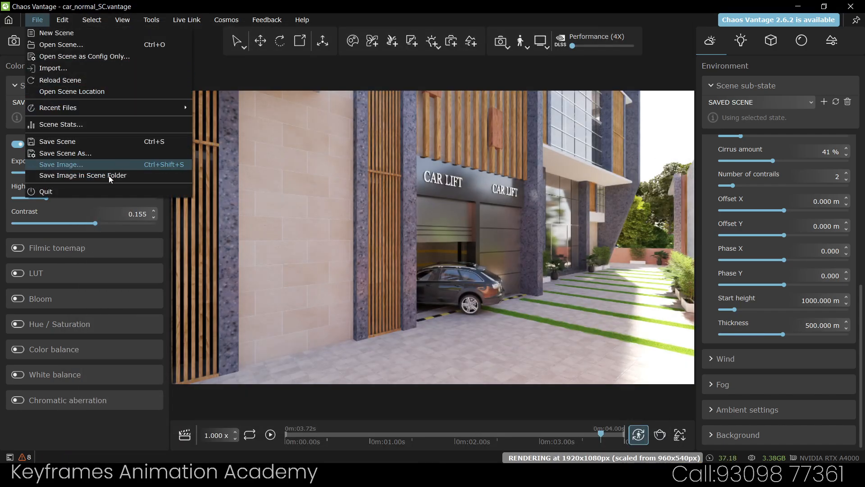
Save the render into the scene folder, then check Save Scene As file types and cancel
{"action": "left_click", "coordinate": [131, 175]}
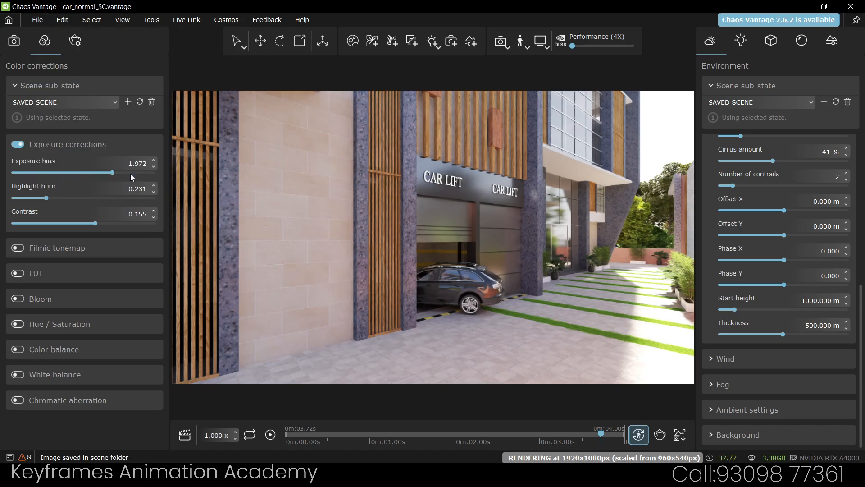
{"action": "left_click", "coordinate": [37, 20]}
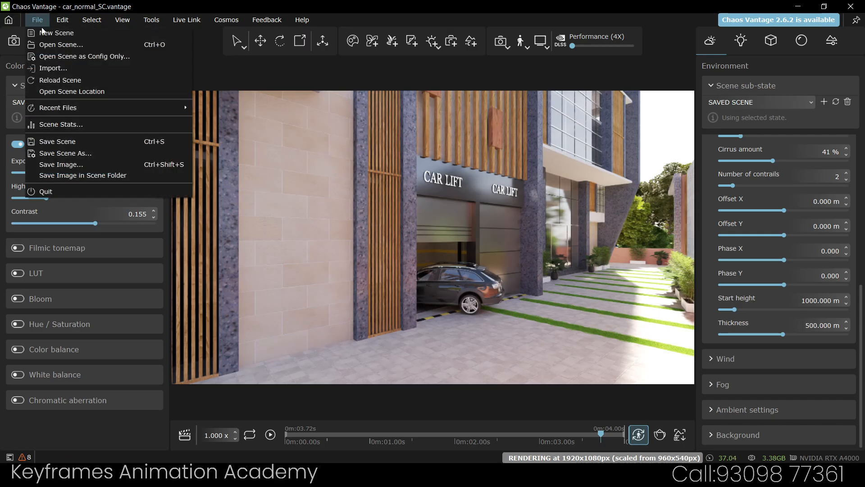
{"action": "left_click", "coordinate": [64, 153]}
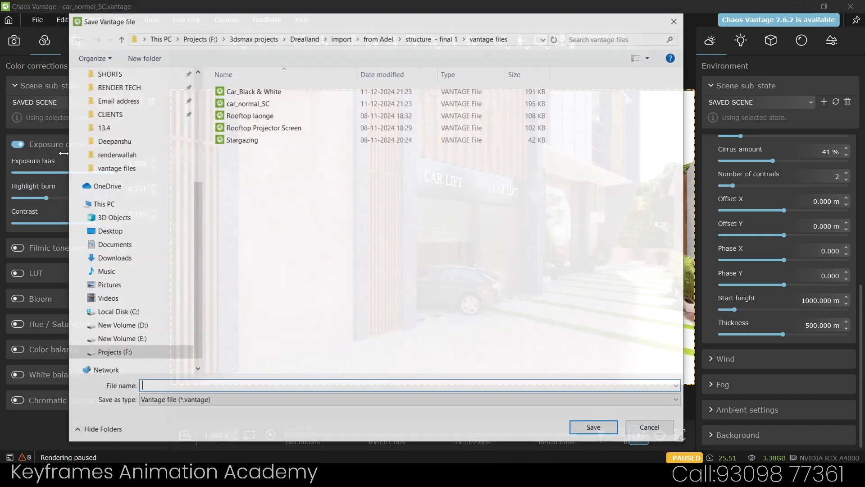
{"action": "left_click", "coordinate": [249, 401]}
{"action": "left_click", "coordinate": [249, 402]}
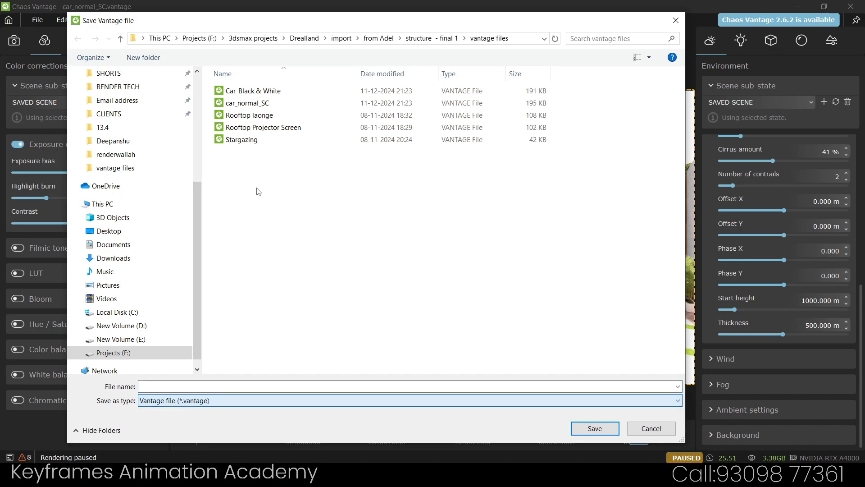
{"action": "left_click", "coordinate": [649, 428]}
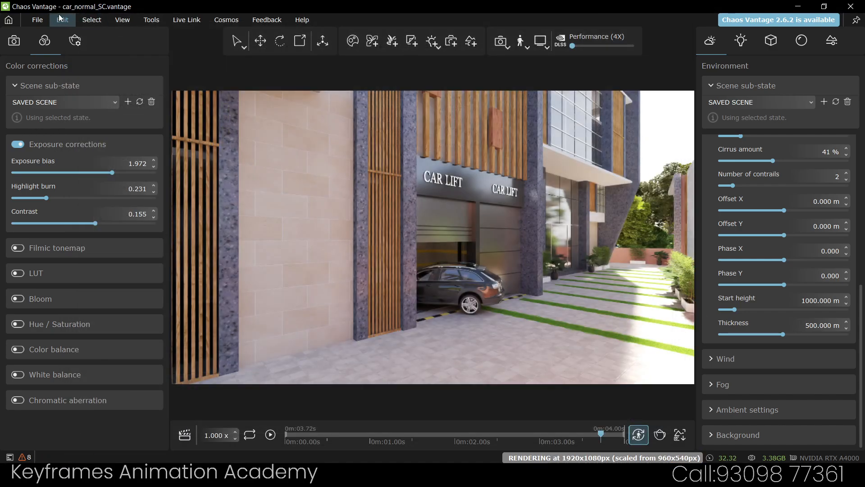
{"action": "left_click", "coordinate": [37, 20]}
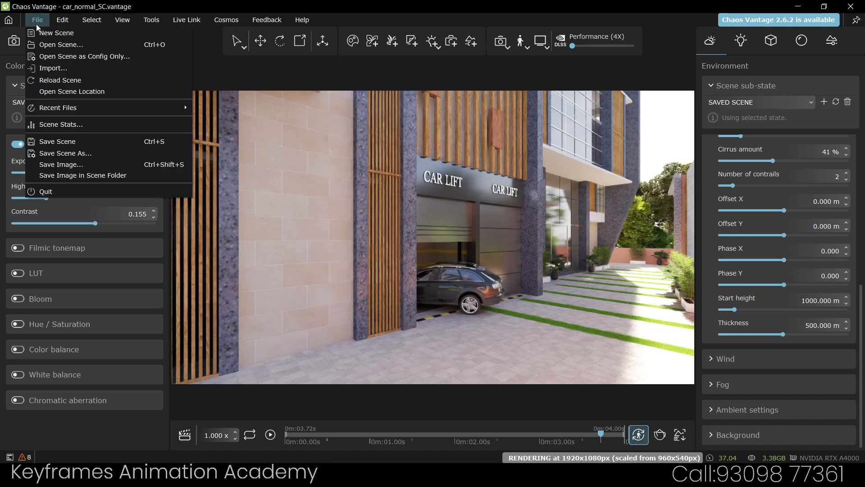
{"action": "mouse_move", "coordinate": [59, 20]}
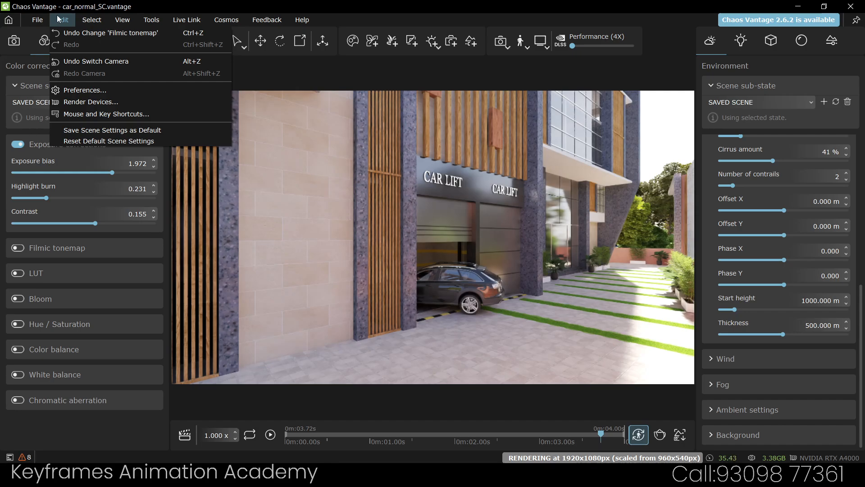
Open Preferences and review the General, Interaction and Render Defaults settings
{"action": "left_click", "coordinate": [123, 89]}
{"action": "left_click_drag", "start_coordinate": [385, 90], "coordinate": [326, 80]}
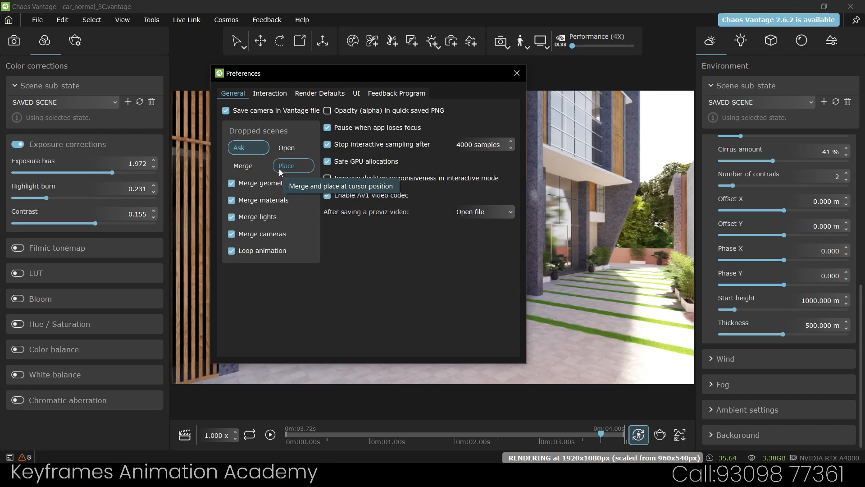
{"action": "left_click", "coordinate": [269, 93]}
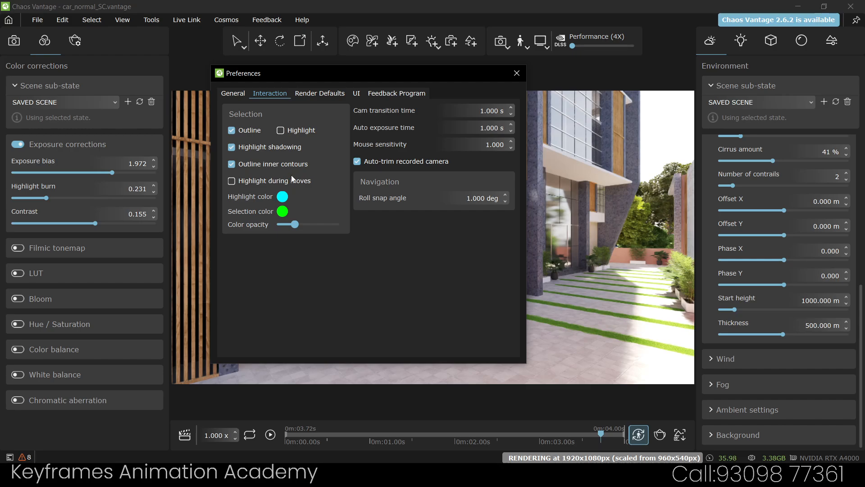
{"action": "left_click", "coordinate": [314, 94]}
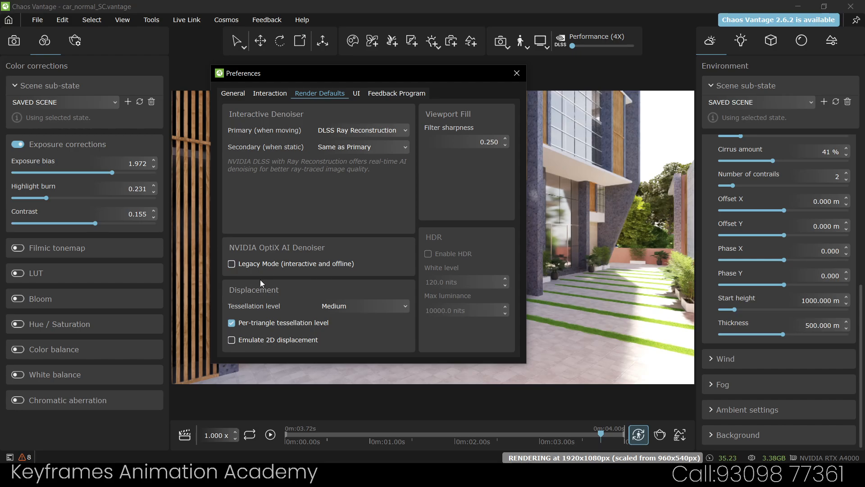
Check the Legacy Mode tooltip, review the UI and Feedback Program tabs, then close Preferences
{"action": "mouse_move", "coordinate": [264, 261]}
{"action": "mouse_move", "coordinate": [351, 269]}
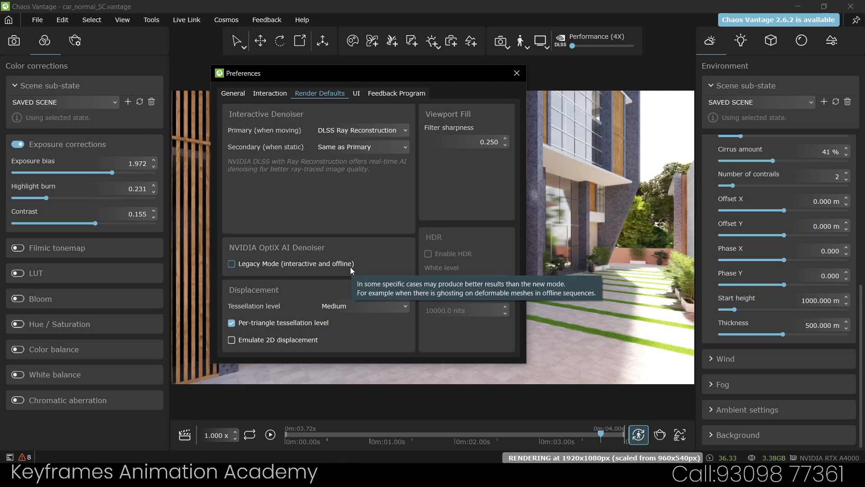
{"action": "left_click", "coordinate": [358, 93]}
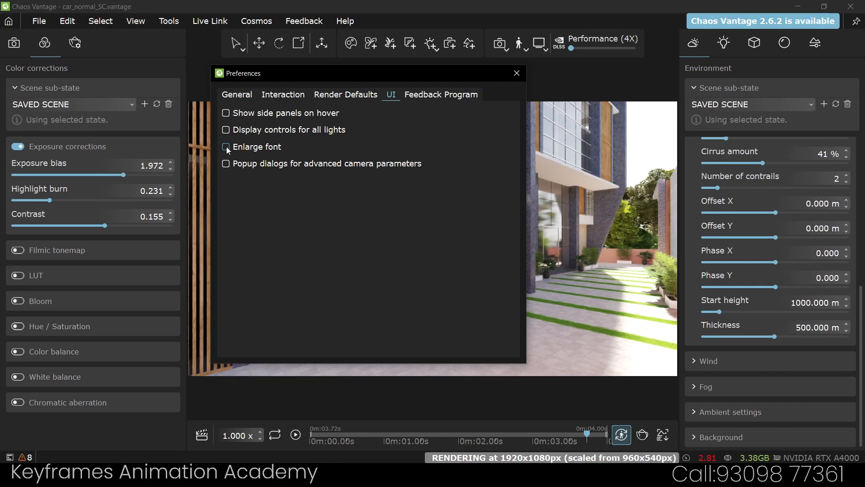
{"action": "left_click", "coordinate": [415, 95]}
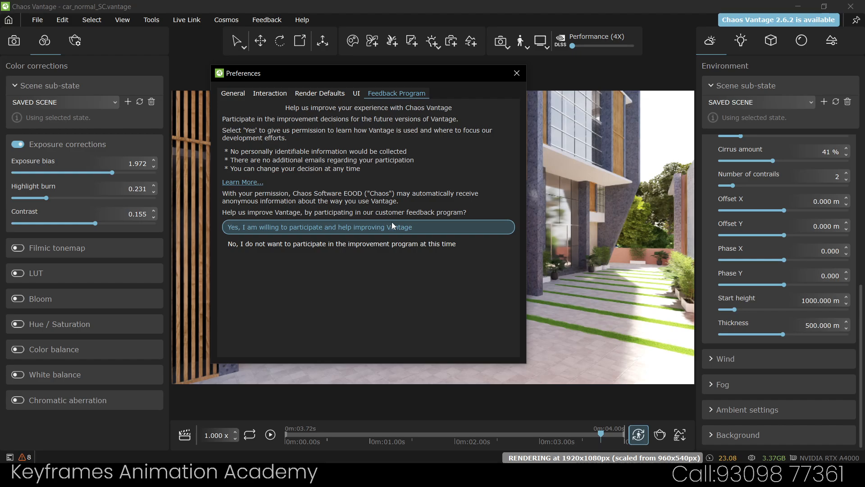
{"action": "left_click", "coordinate": [356, 93]}
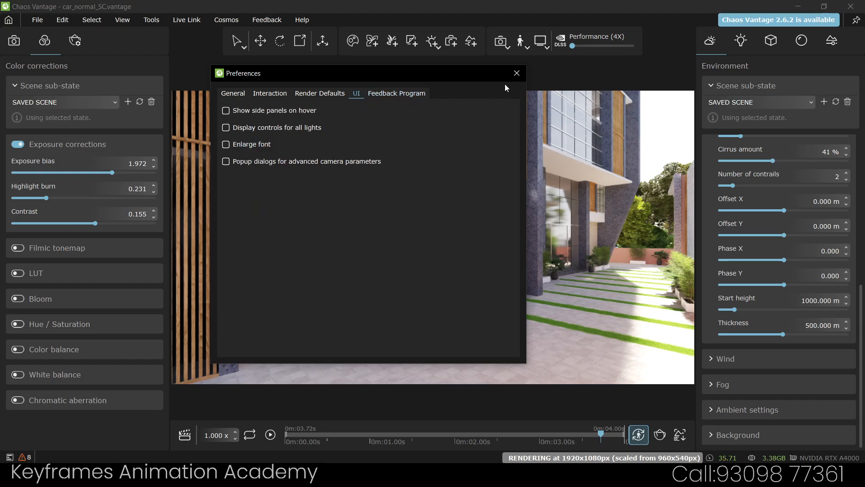
{"action": "left_click", "coordinate": [517, 73]}
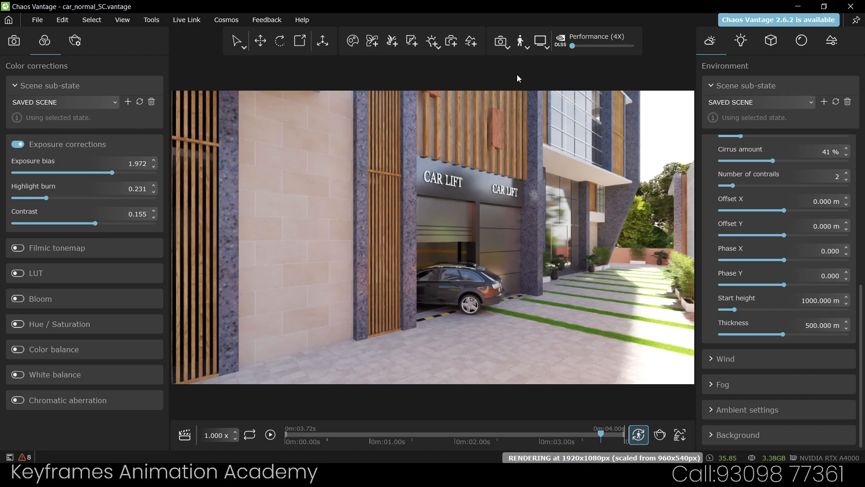